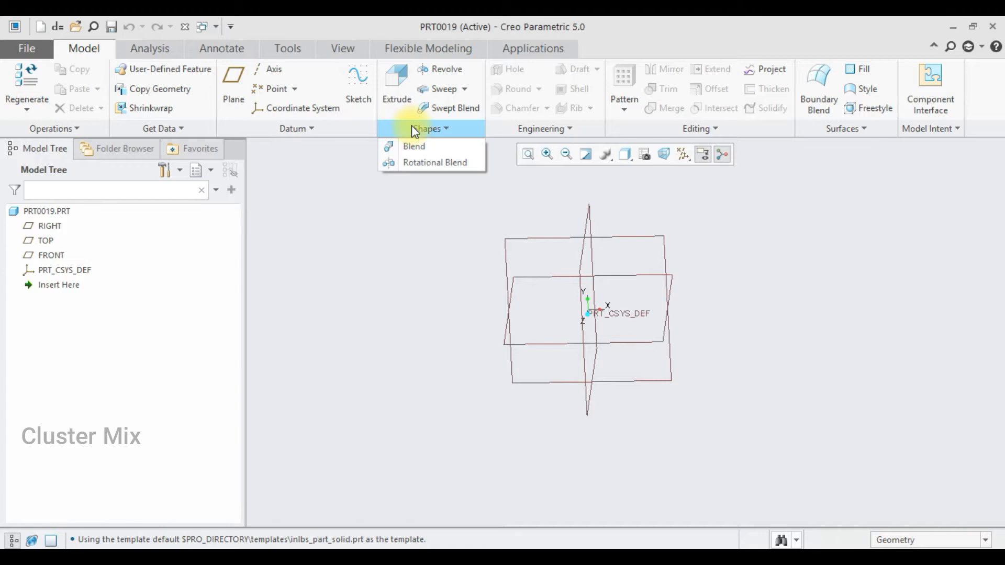
Start a rotational blend and open the sketch of its first section on the FRONT plane, viewed flat.
click(425, 164)
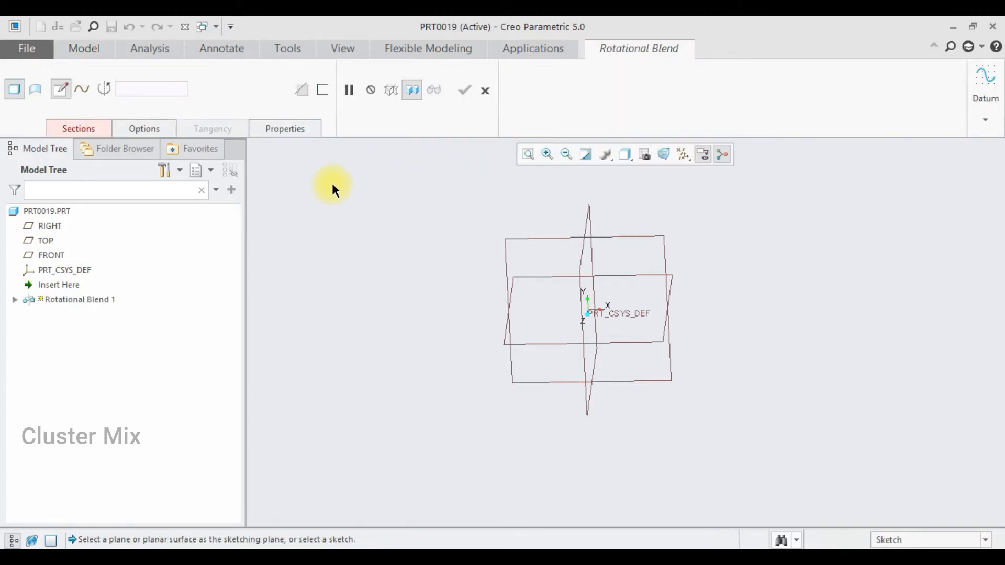
click(85, 133)
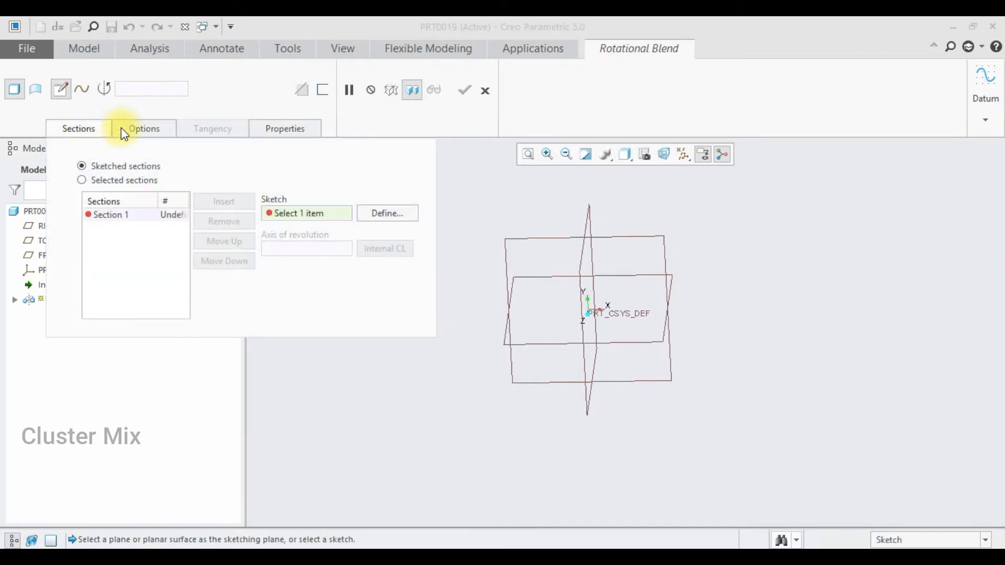
click(374, 219)
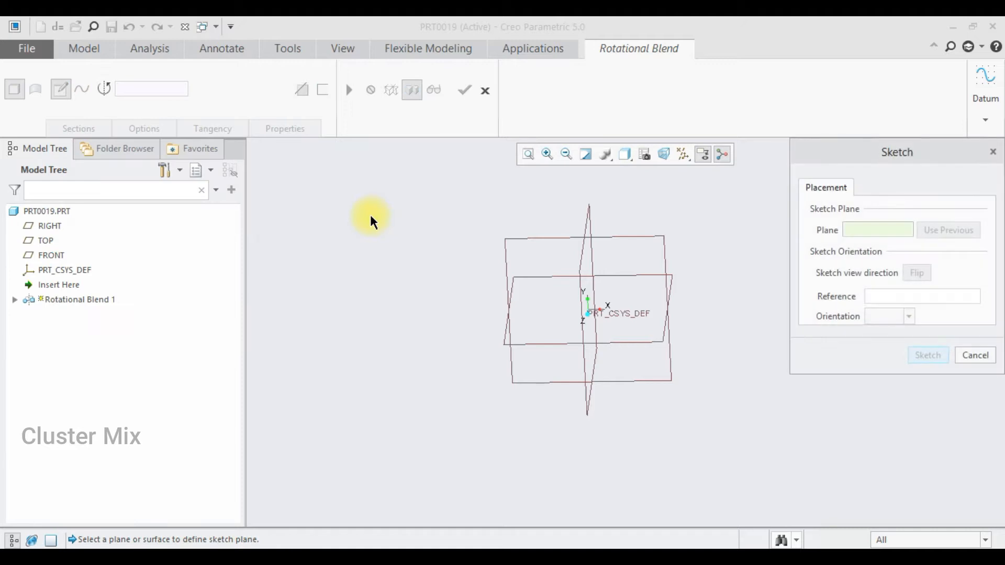
click(613, 241)
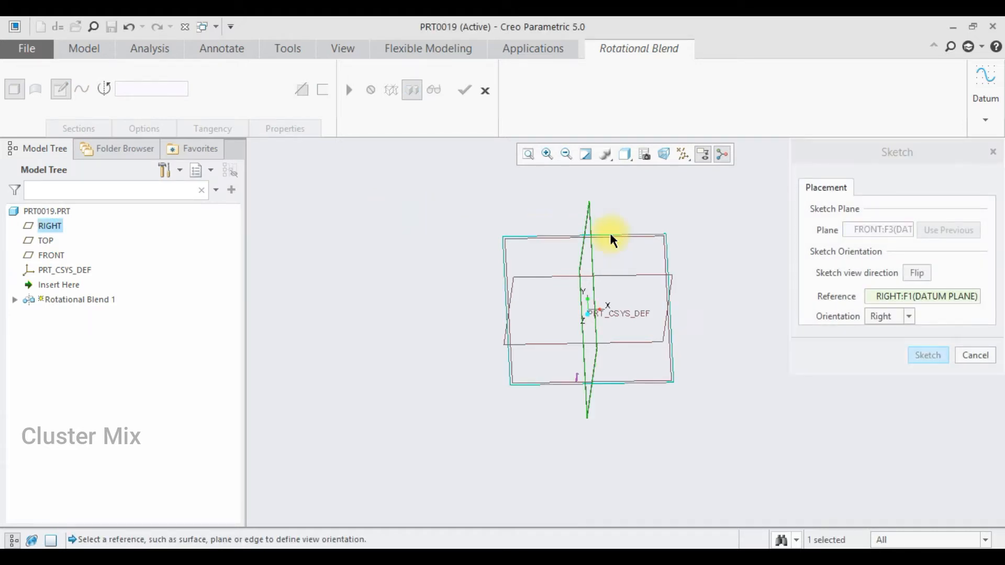
click(929, 355)
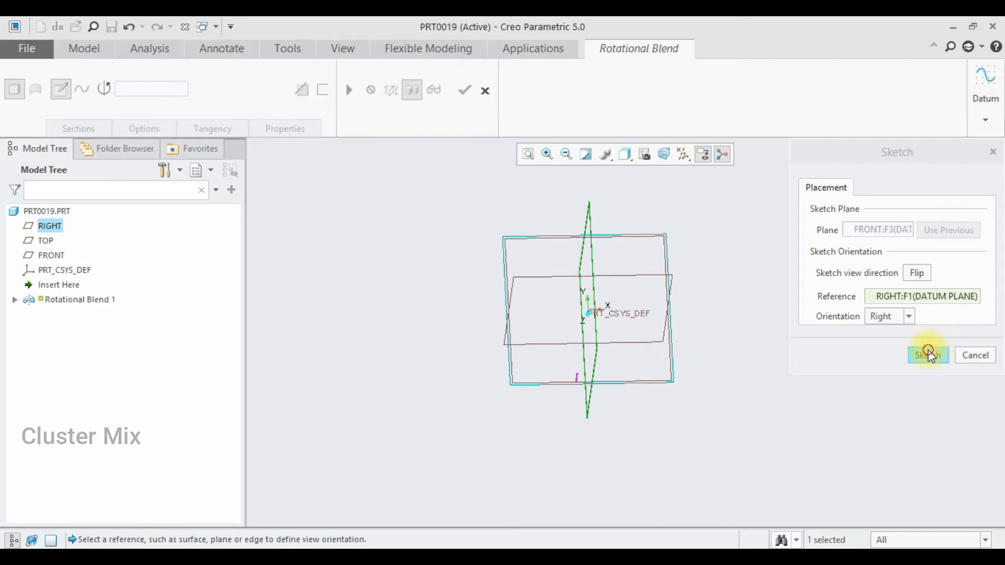
click(16, 95)
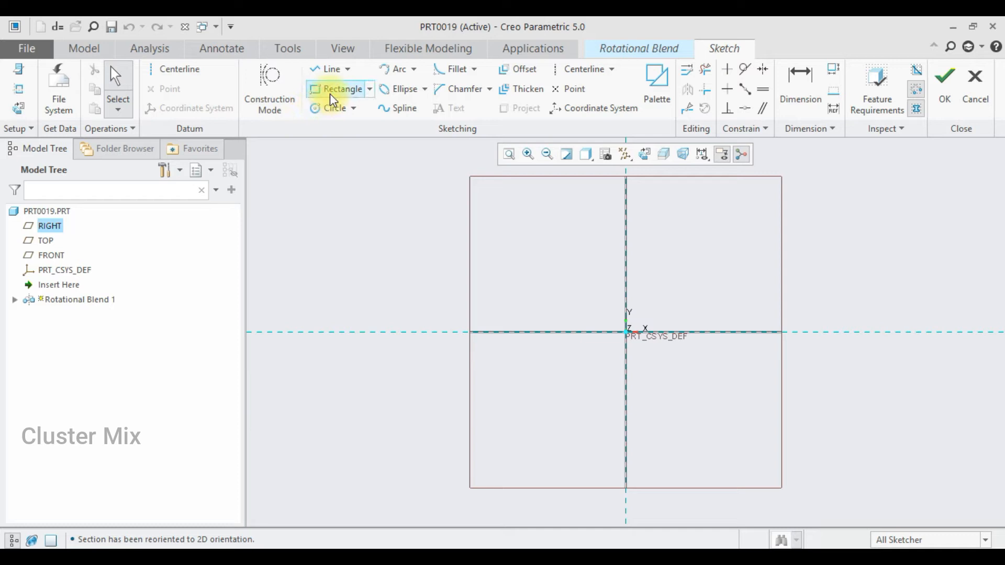
Sketch a center rectangle about 231 by 151, with its near edge about 319 from the vertical reference, and finish Section 1.
click(370, 93)
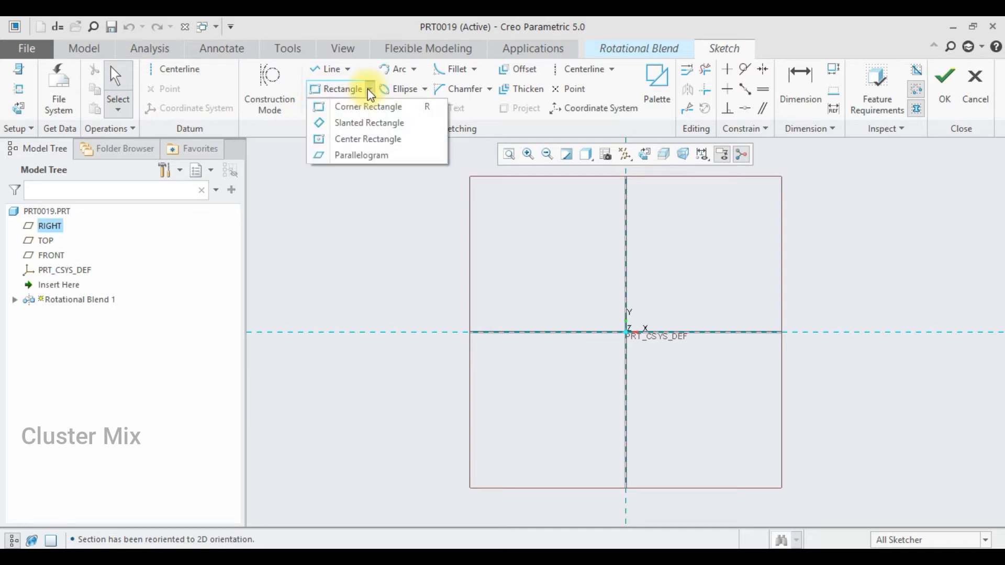
click(364, 139)
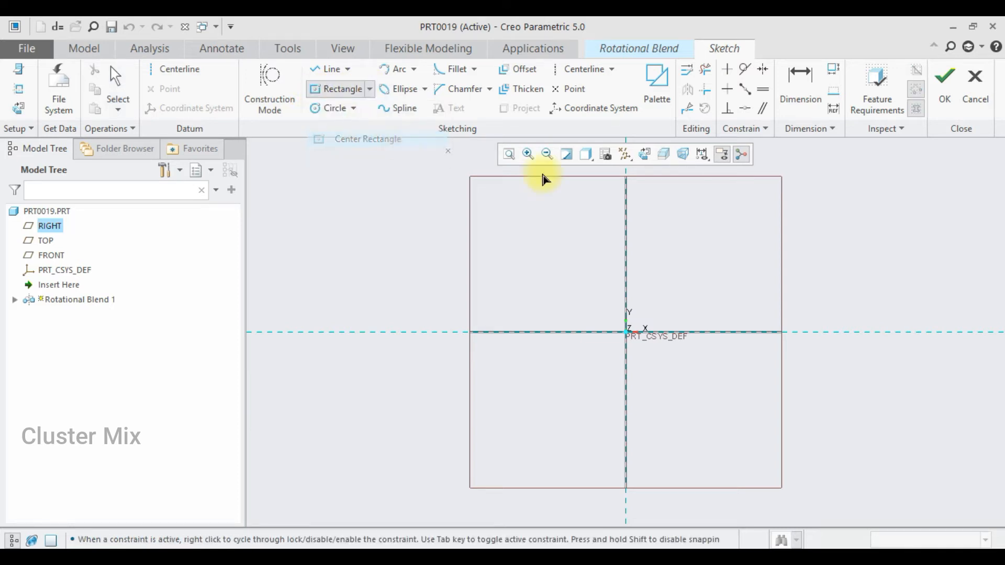
click(893, 251)
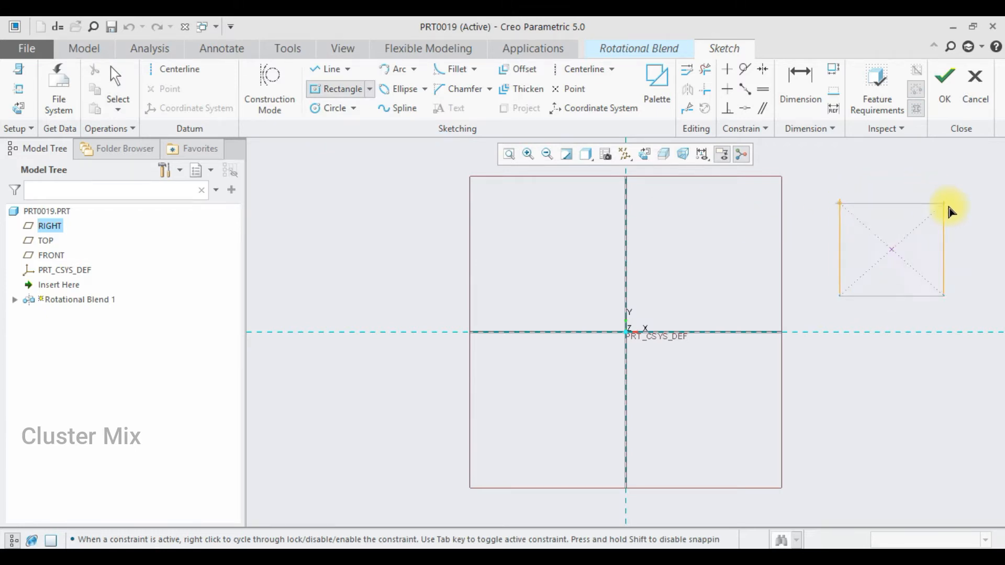
click(963, 297)
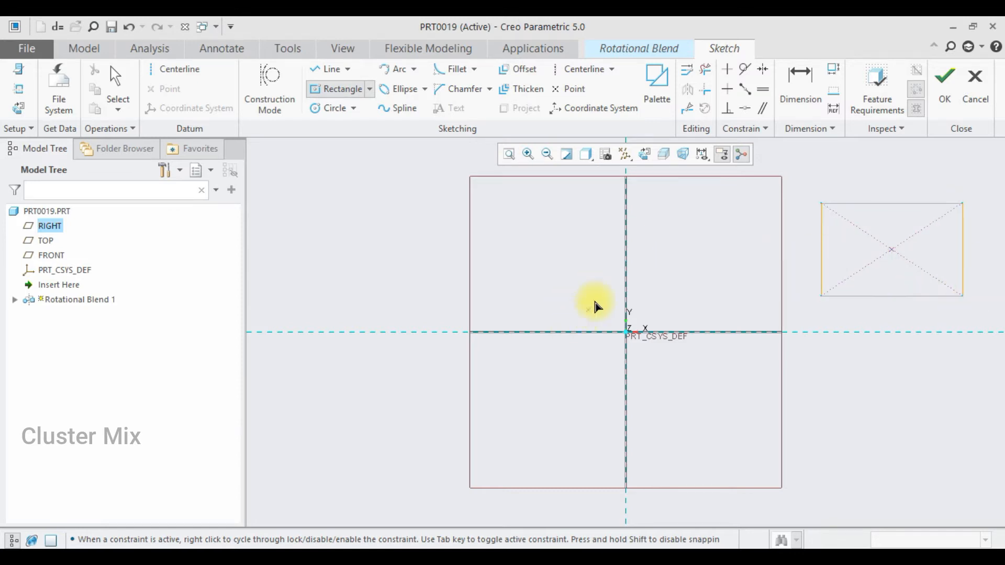
middle_click(606, 289)
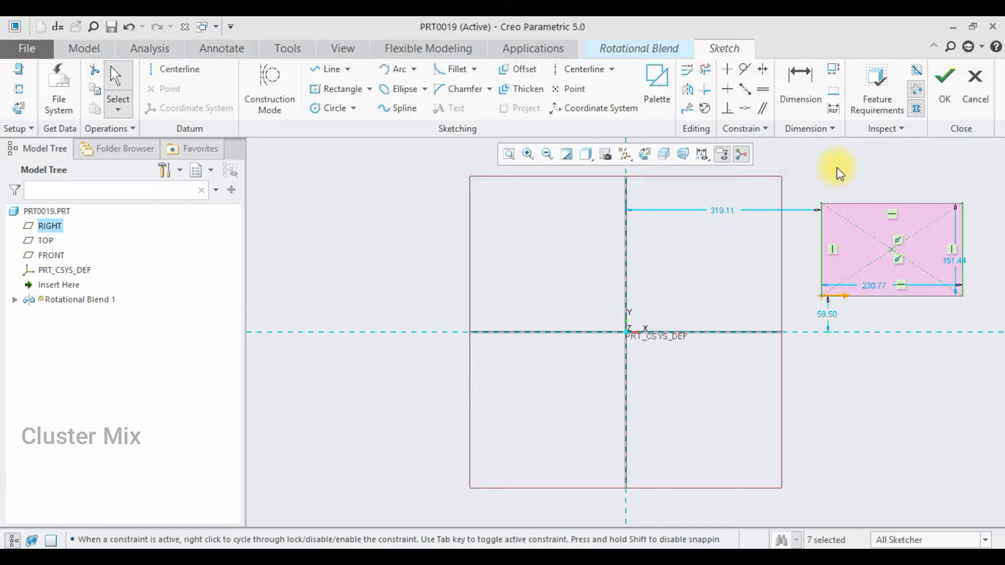
click(945, 79)
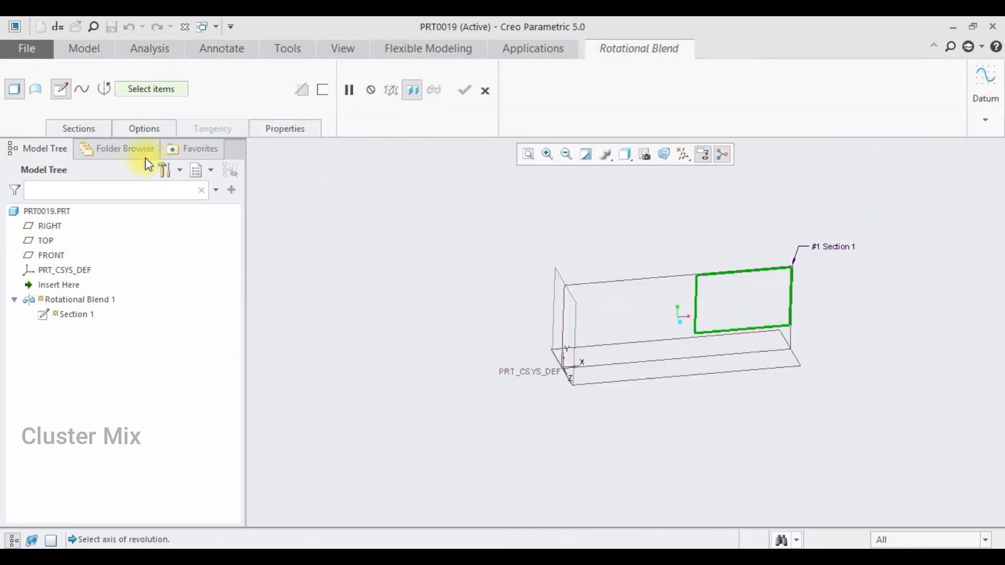
Use the coordinate system's Y axis as the axis of revolution and insert a second section offset 45 degrees from Section 1.
click(61, 128)
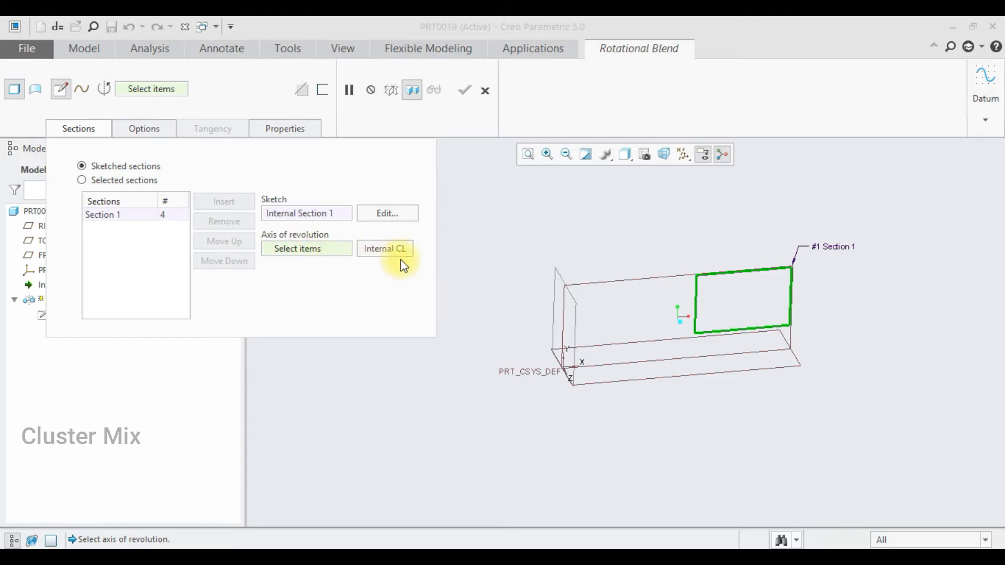
click(563, 357)
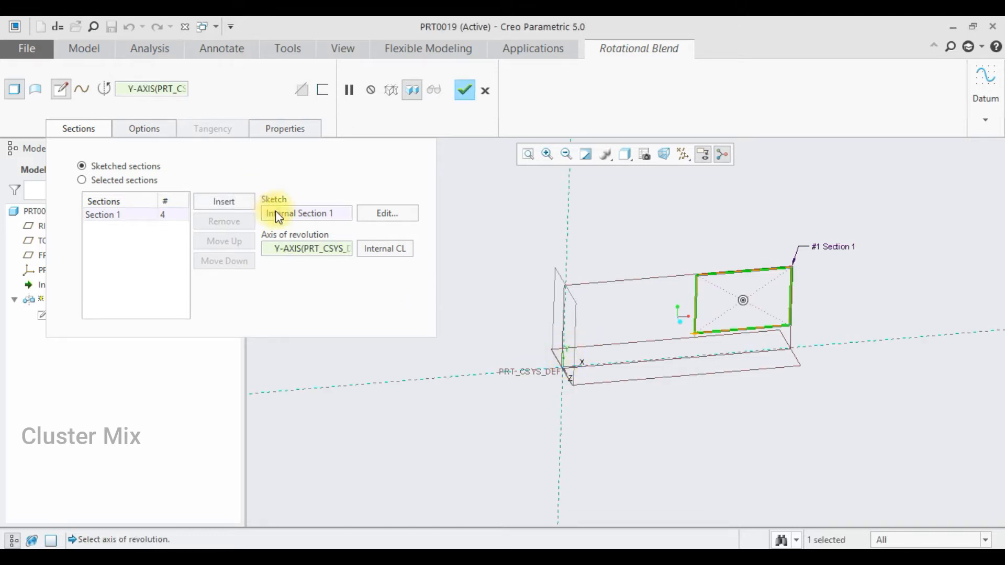
click(220, 200)
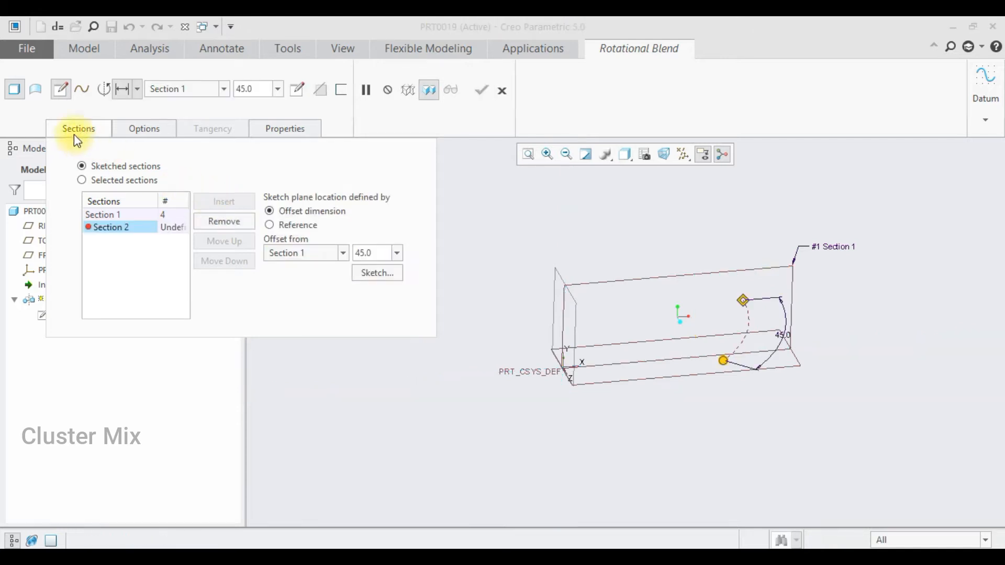
Sketch a circle about 258 in diameter for Section 2, centered about 402 across and 144 up from the references.
mouse_move(725, 332)
middle_down()
mouse_move(734, 352)
mouse_move(733, 321)
middle_up()
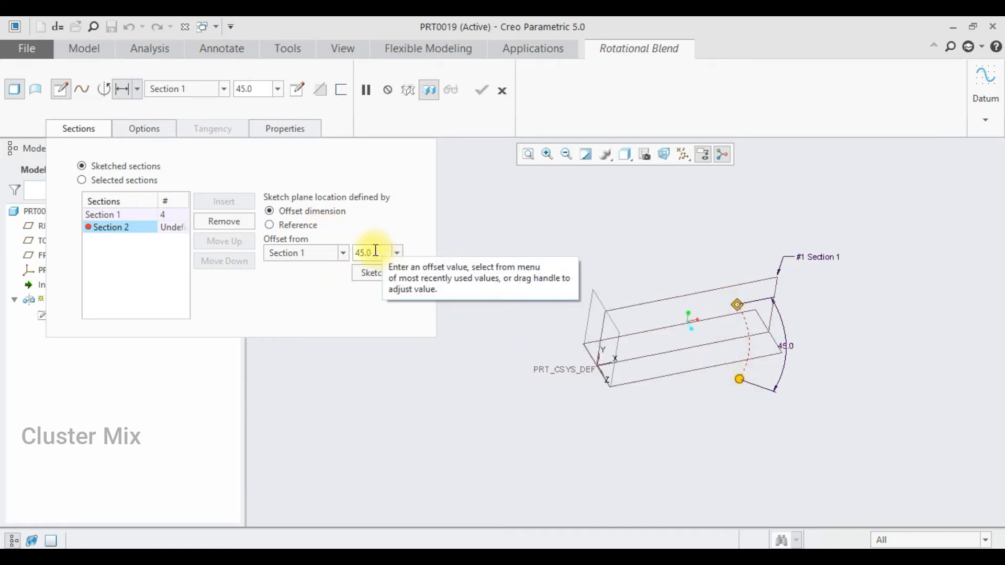
click(371, 275)
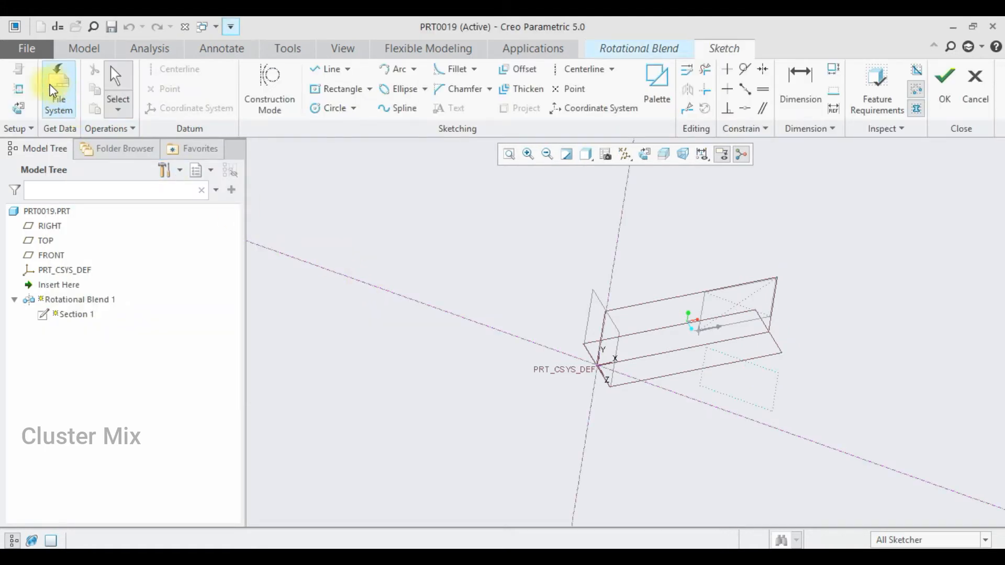
click(20, 108)
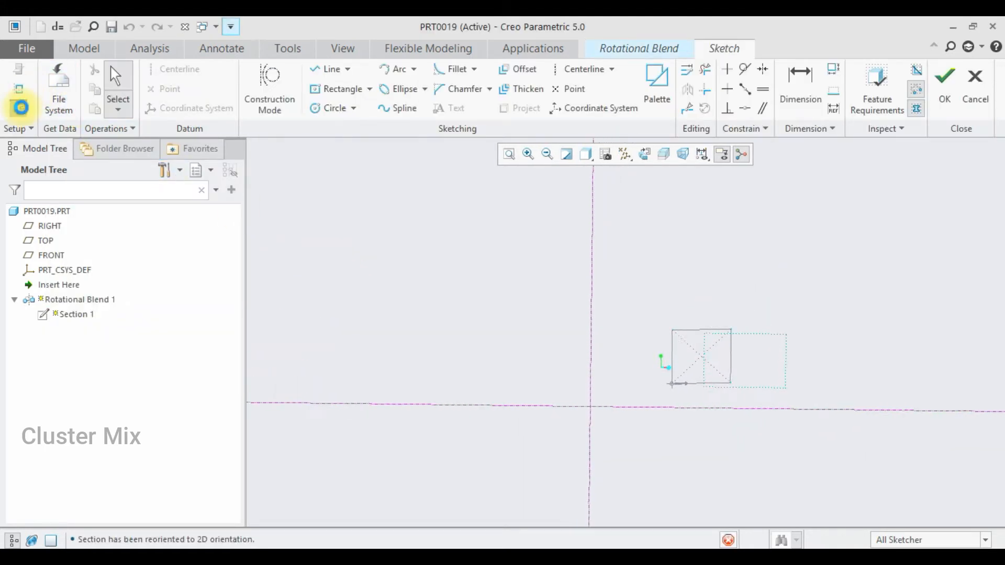
scroll(761, 356, up, 2)
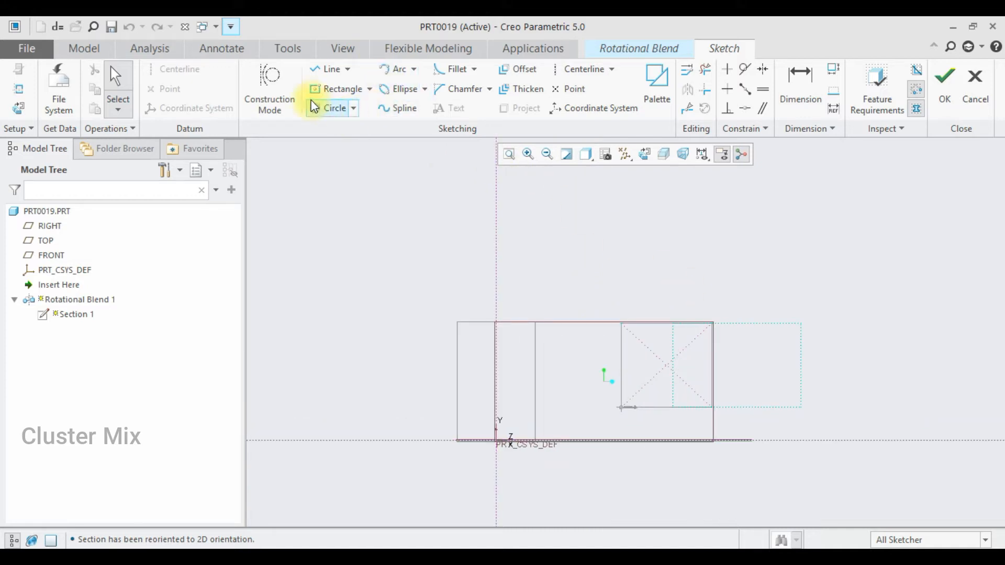
click(327, 109)
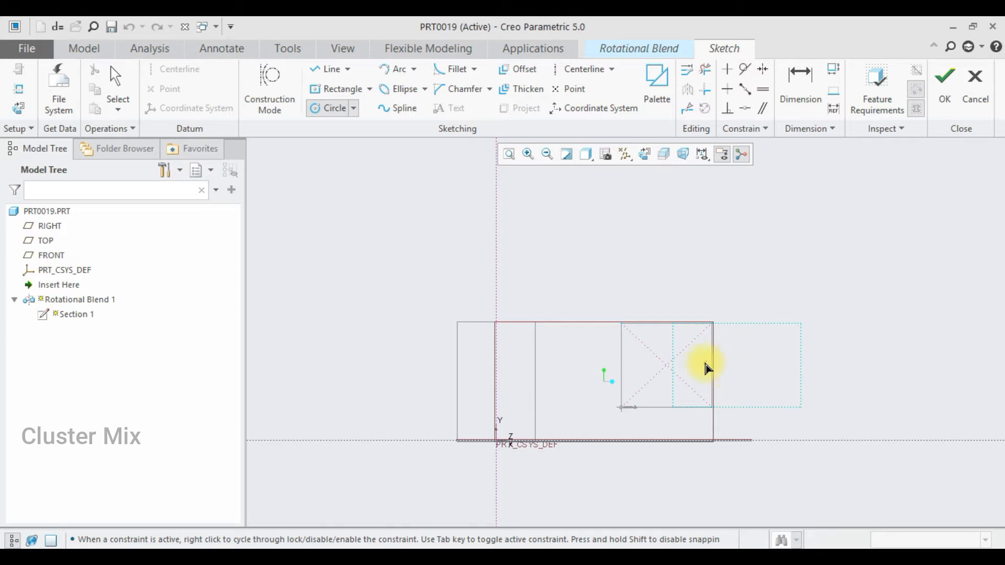
click(720, 361)
click(665, 320)
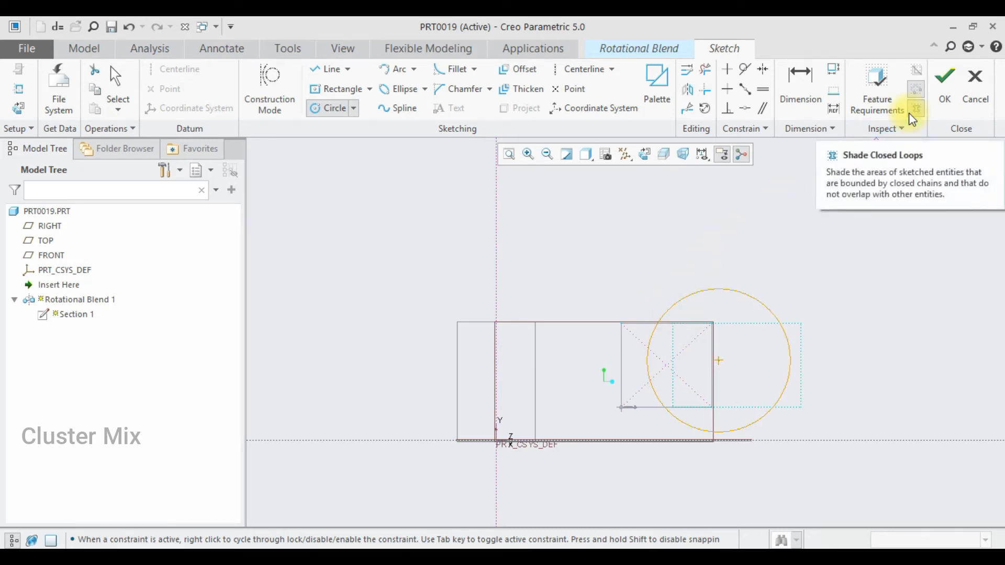
Divide the circle at four points near the corners of the projected rectangle and finish the Section 2 sketch.
click(683, 114)
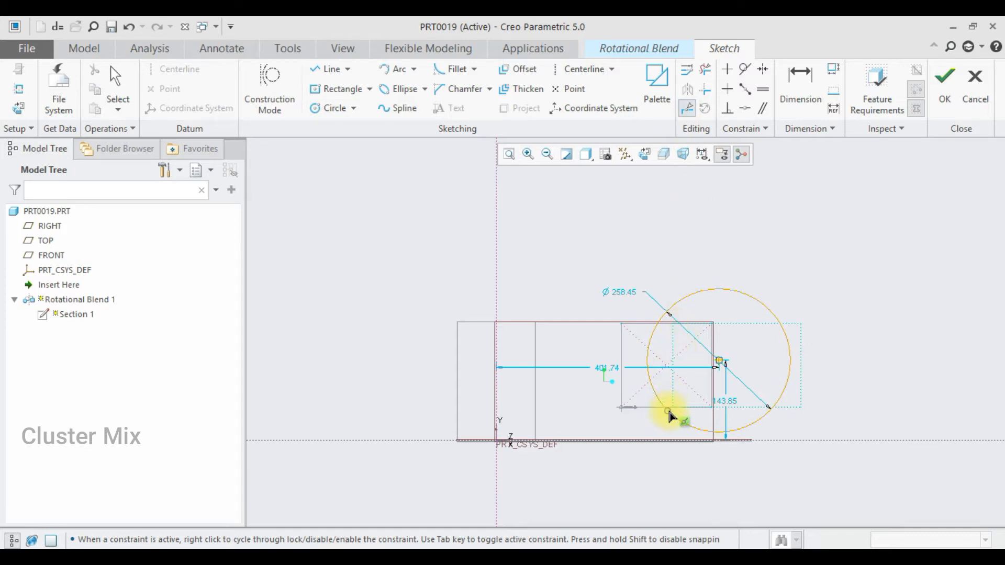
click(669, 411)
click(774, 410)
click(776, 315)
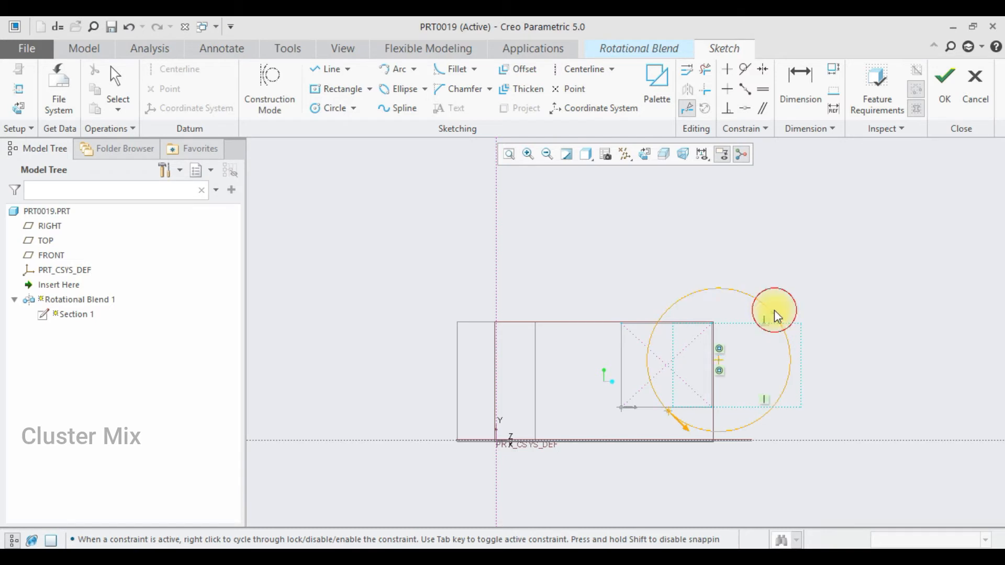
click(657, 322)
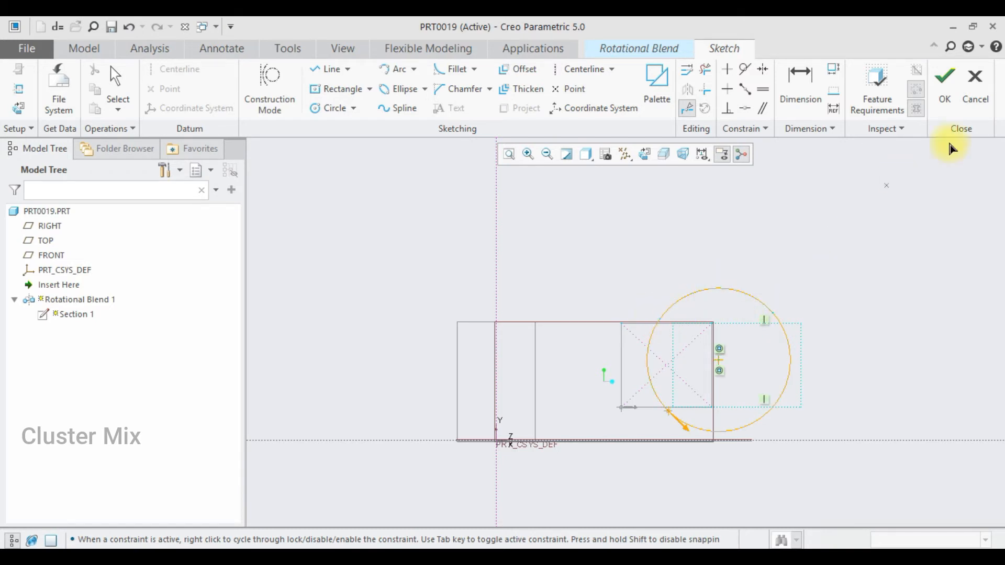
click(942, 89)
Insert a third section with its sketch plane located by reference through the RIGHT datum plane.
mouse_move(853, 281)
middle_down()
mouse_move(853, 339)
mouse_move(834, 375)
mouse_move(802, 365)
mouse_move(828, 308)
mouse_move(833, 263)
mouse_move(864, 280)
mouse_move(830, 301)
mouse_move(744, 310)
mouse_move(773, 340)
mouse_move(756, 288)
mouse_move(774, 291)
mouse_move(673, 298)
middle_up()
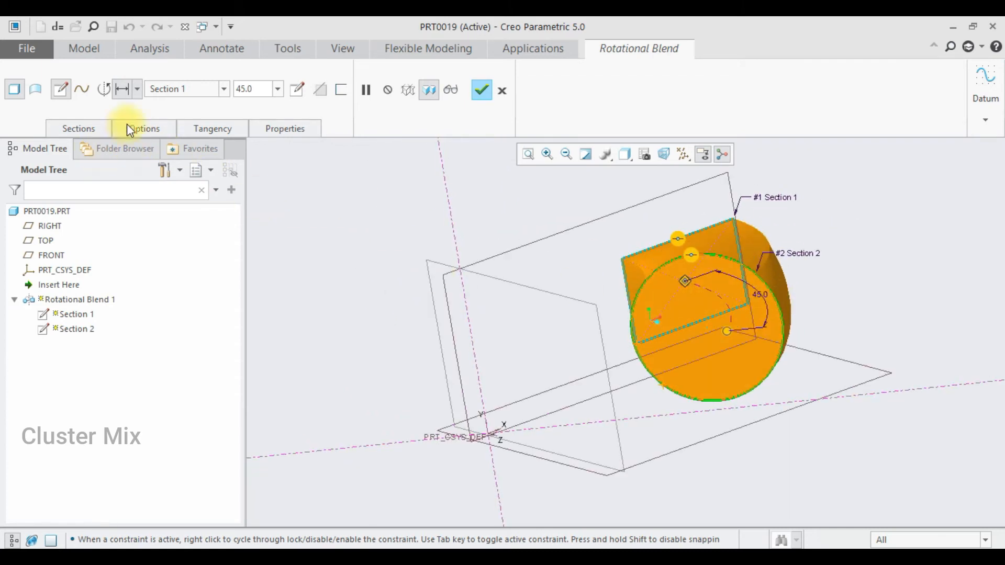
click(87, 131)
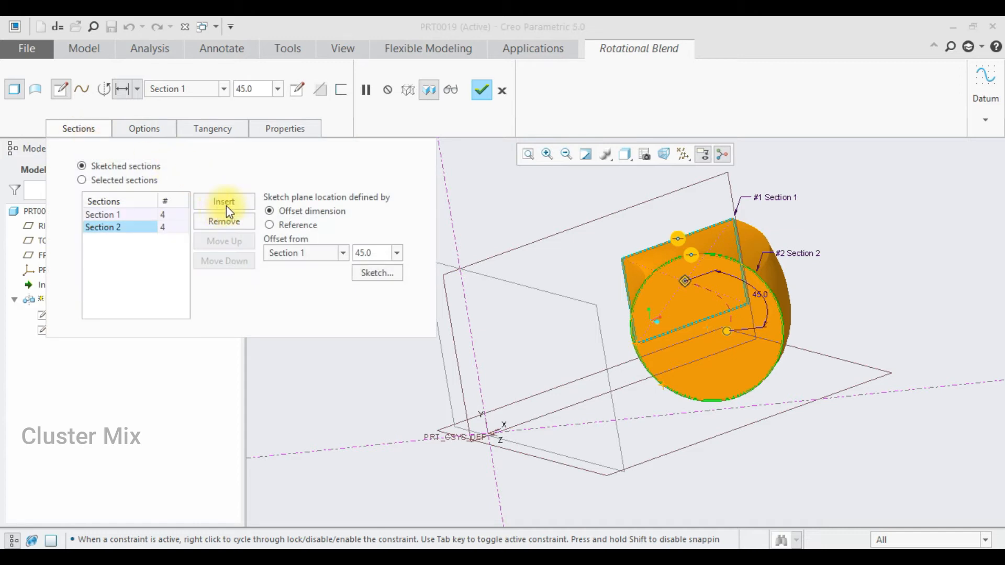
click(226, 202)
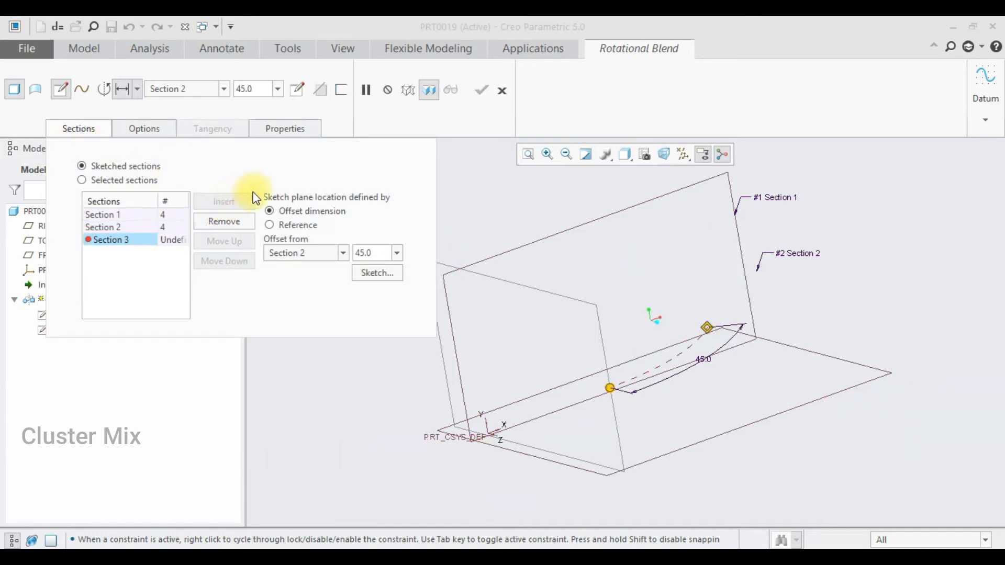
click(224, 221)
click(225, 203)
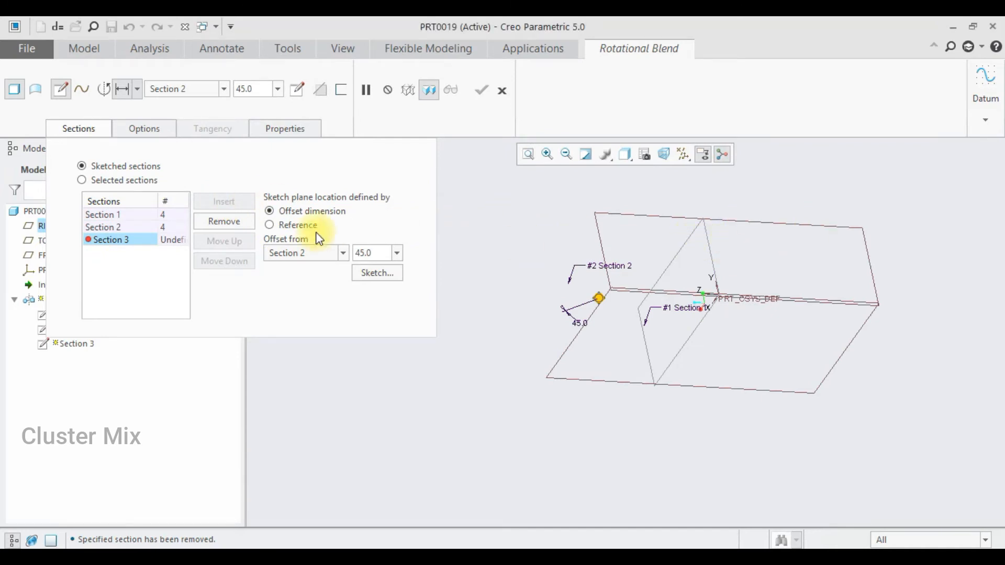
click(269, 225)
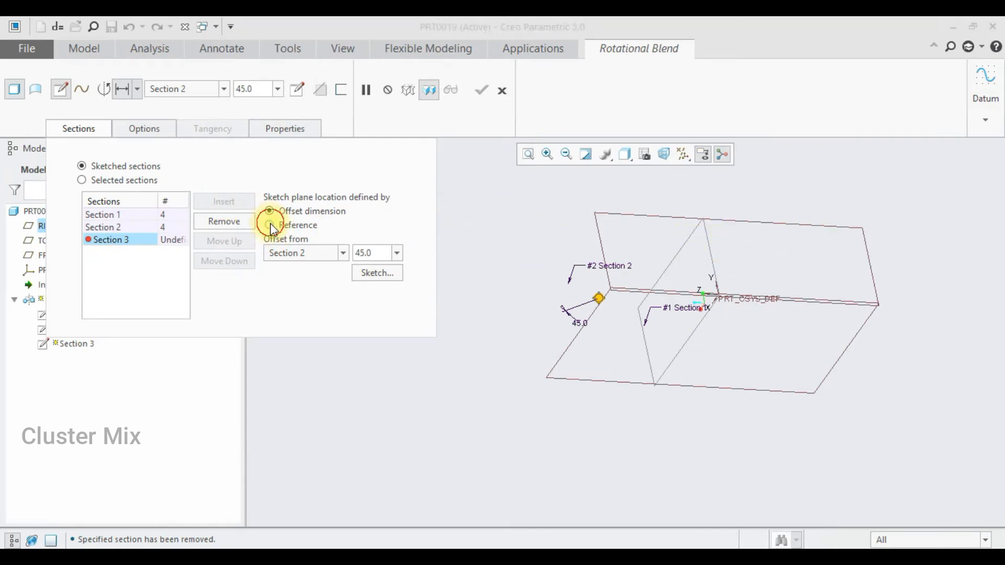
click(818, 225)
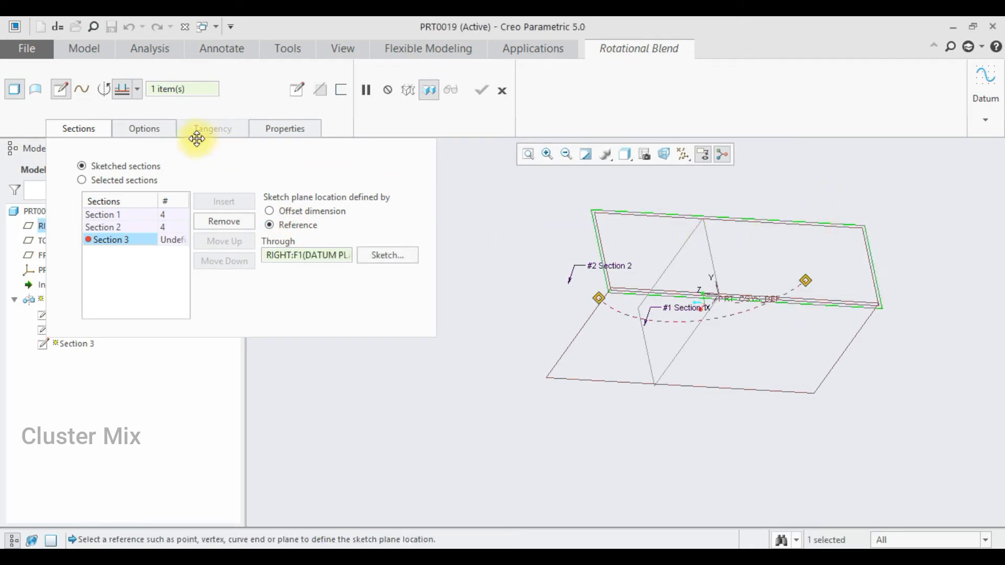
Sketch a circle for Section 3 over the projected outline of the Section 2 circle.
click(303, 93)
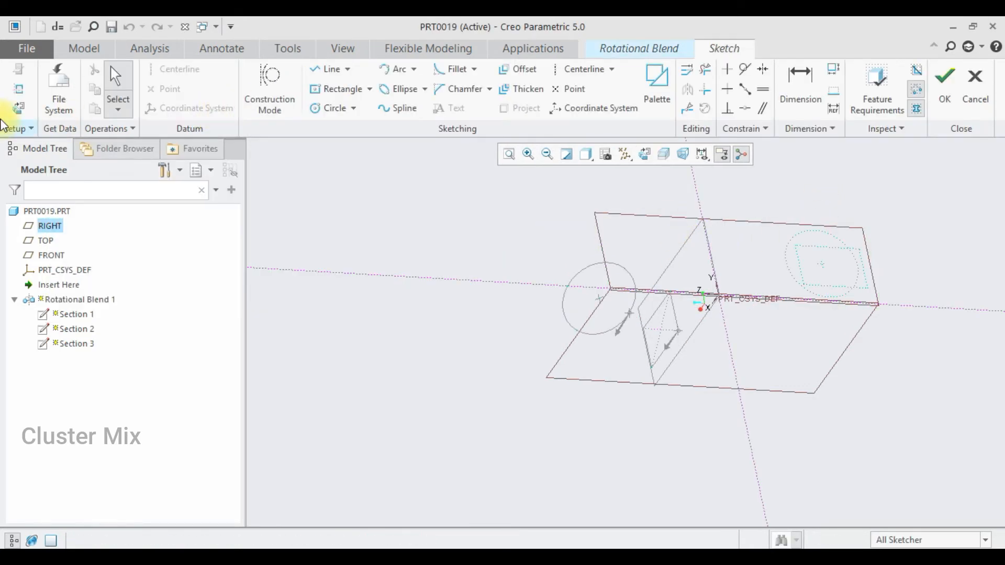
click(18, 100)
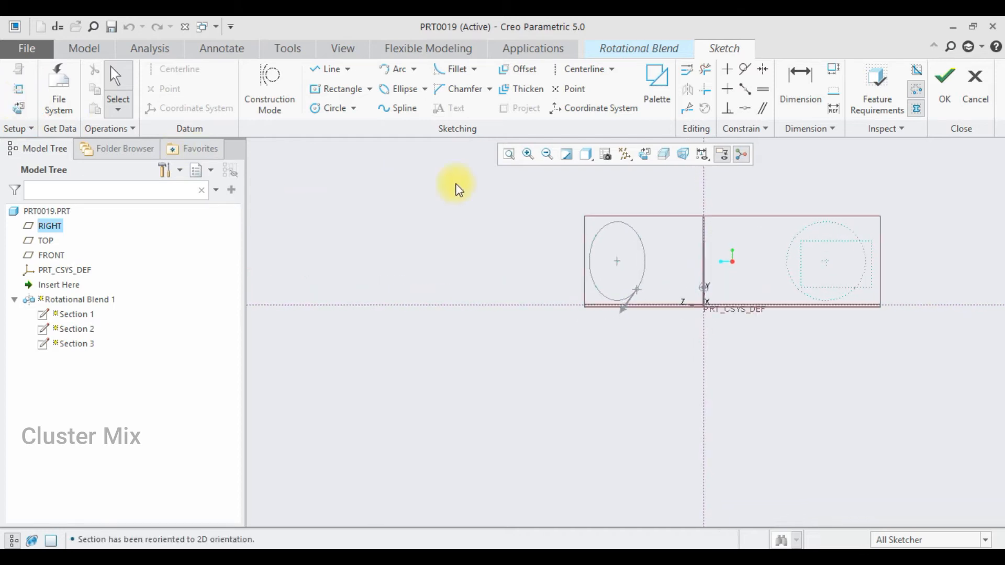
click(328, 108)
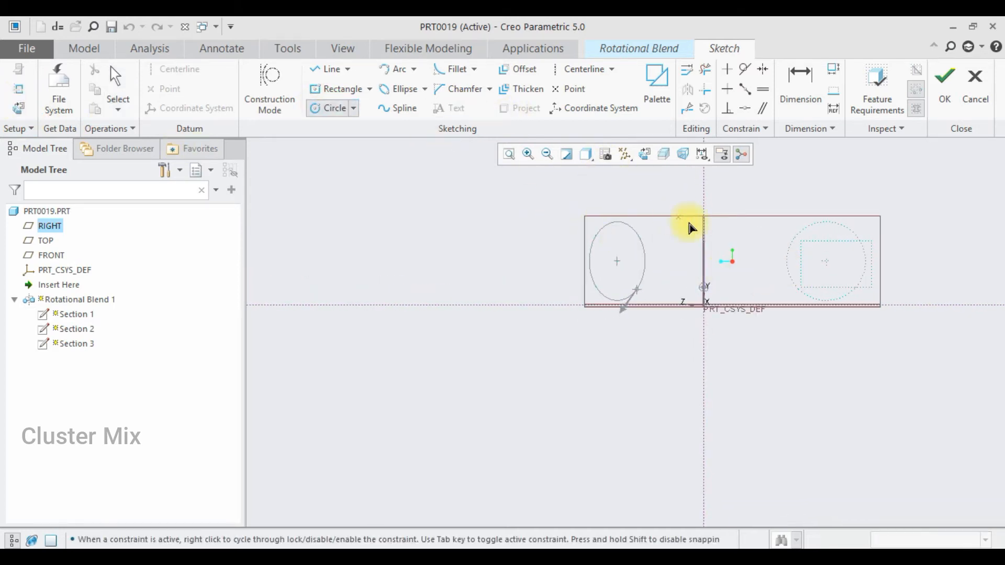
click(831, 263)
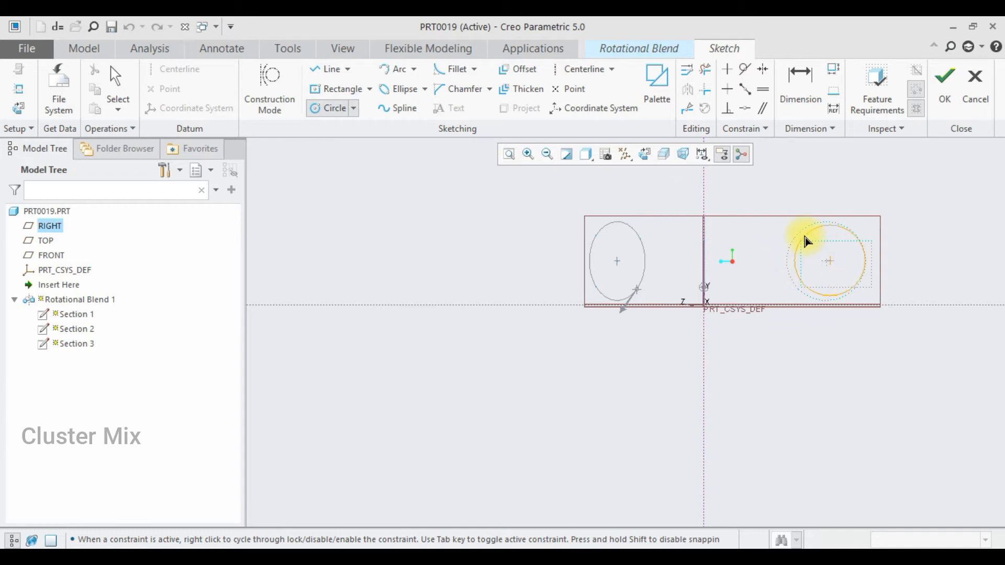
click(804, 238)
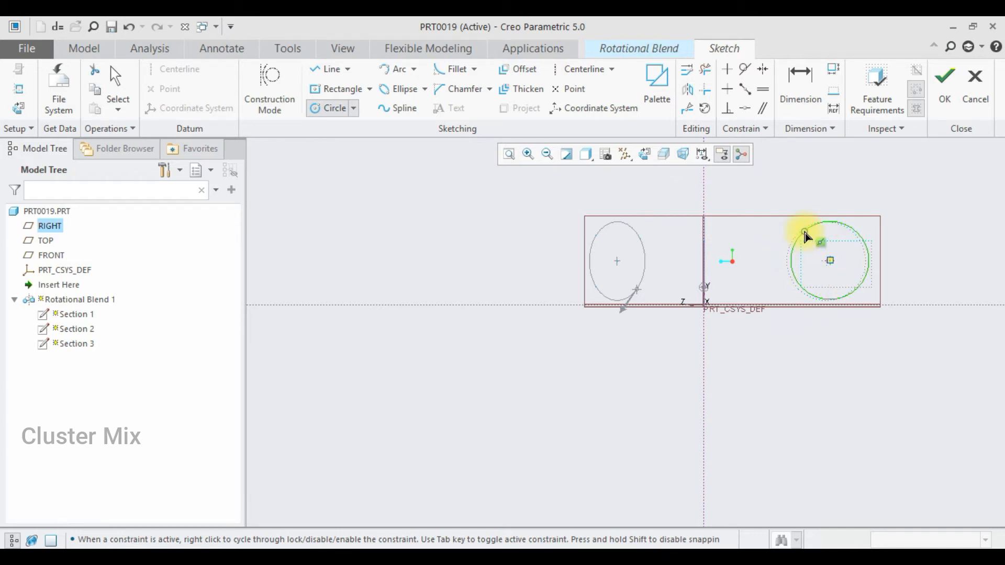
Complete the Section 3 circle, divide it at four points near the corners of the projected rectangle, and finish the sketch.
click(808, 227)
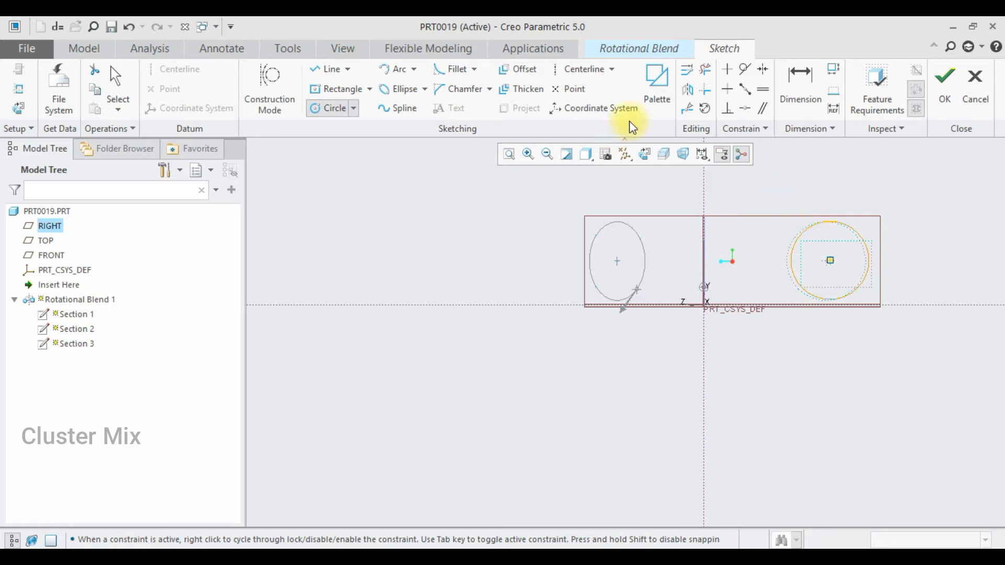
click(687, 110)
click(803, 287)
click(859, 287)
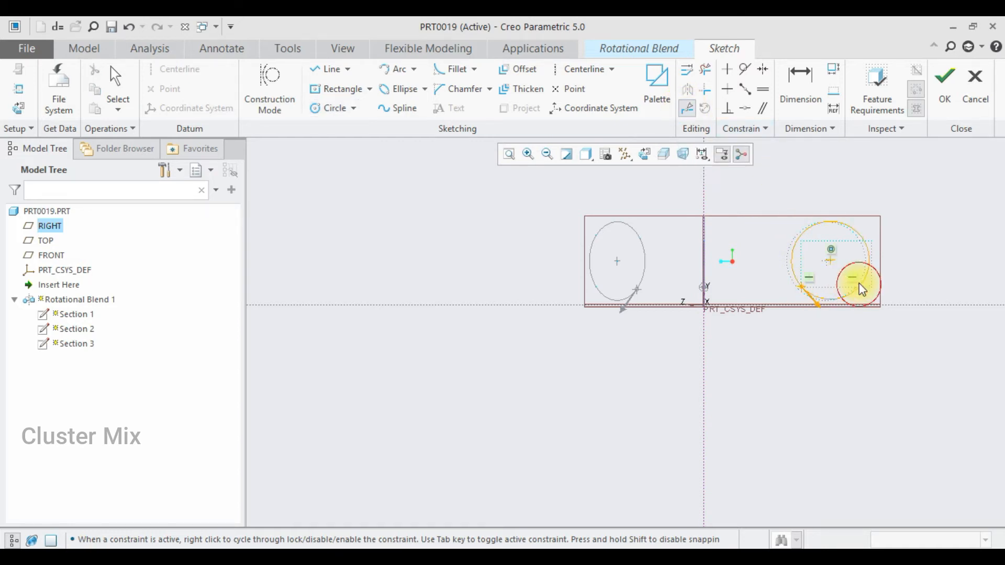
click(858, 232)
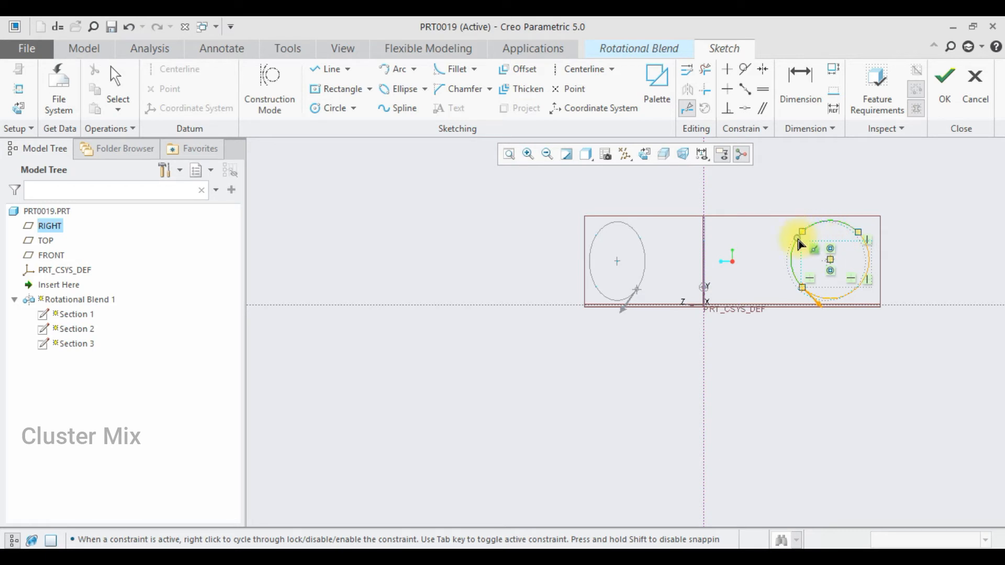
click(945, 84)
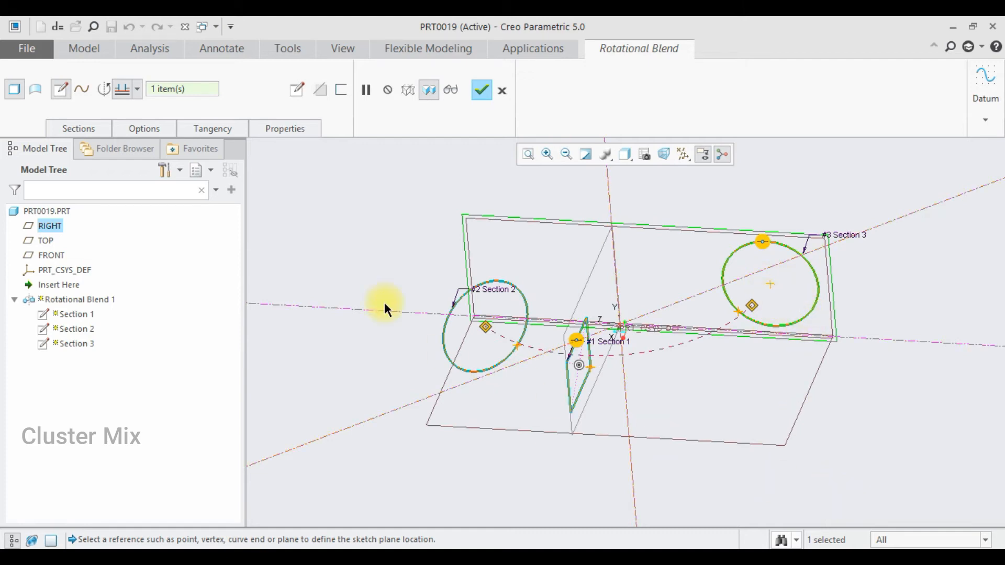
Reorder the blend sections so Section 3 comes first, before Section 1 and Section 2.
click(81, 127)
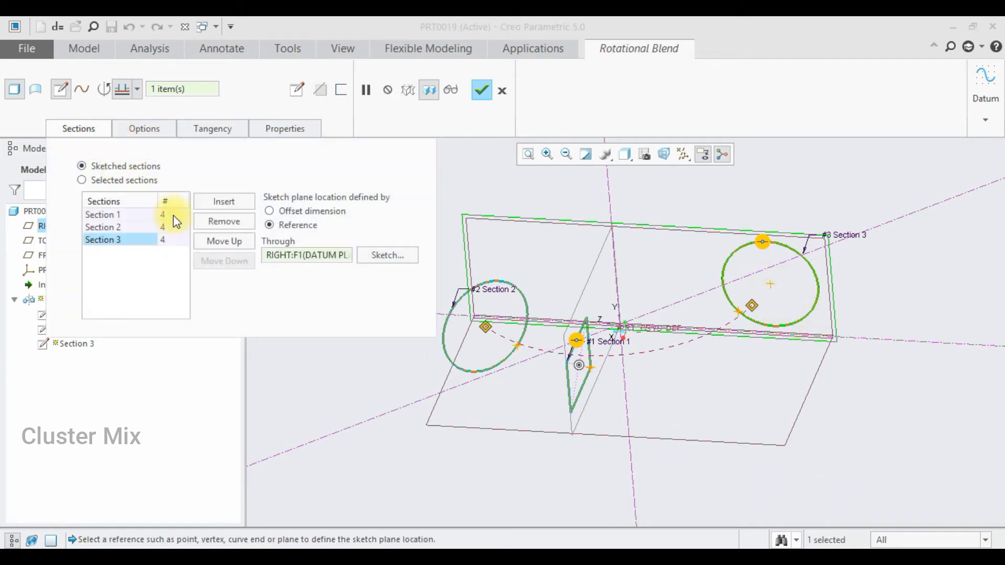
click(382, 255)
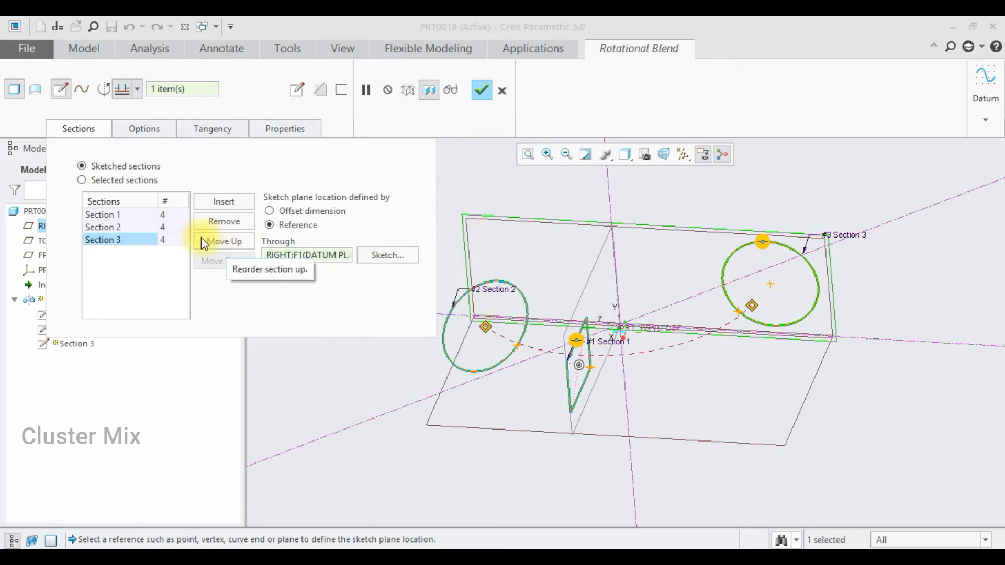
click(216, 244)
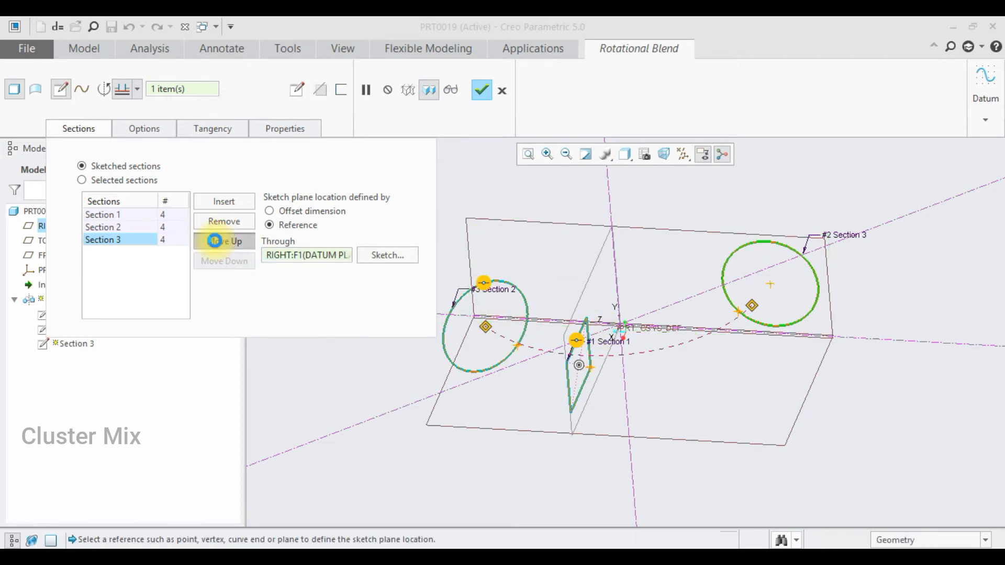
click(216, 242)
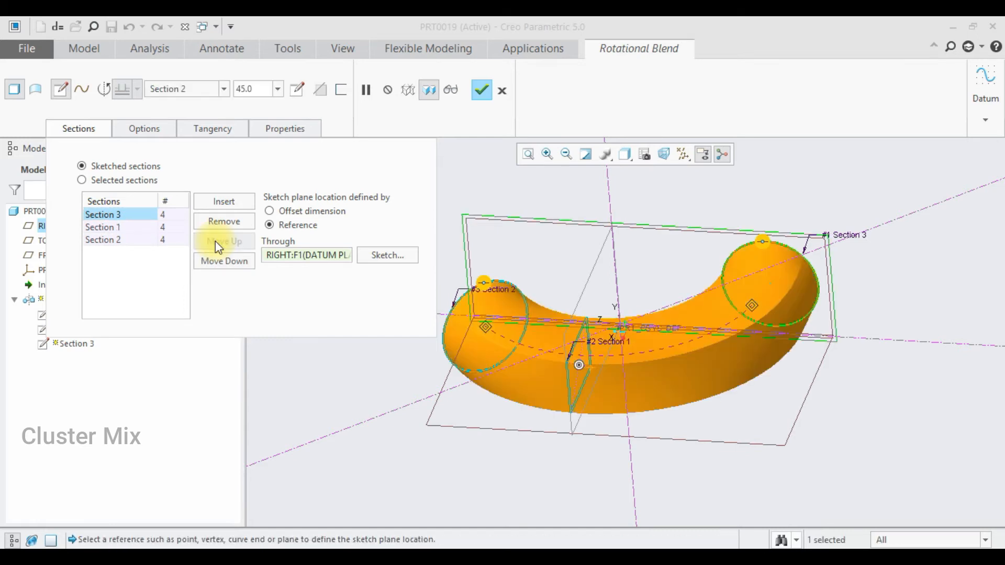
middle_drag(716, 388, 820, 383)
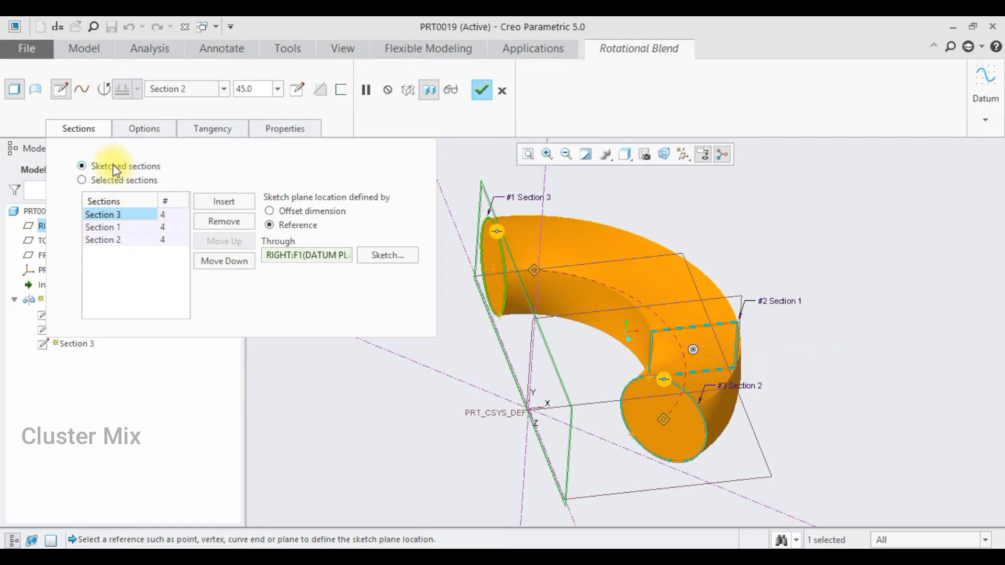
Try the blend as a surface with Capped Ends, and return it to an uncapped solid.
click(38, 89)
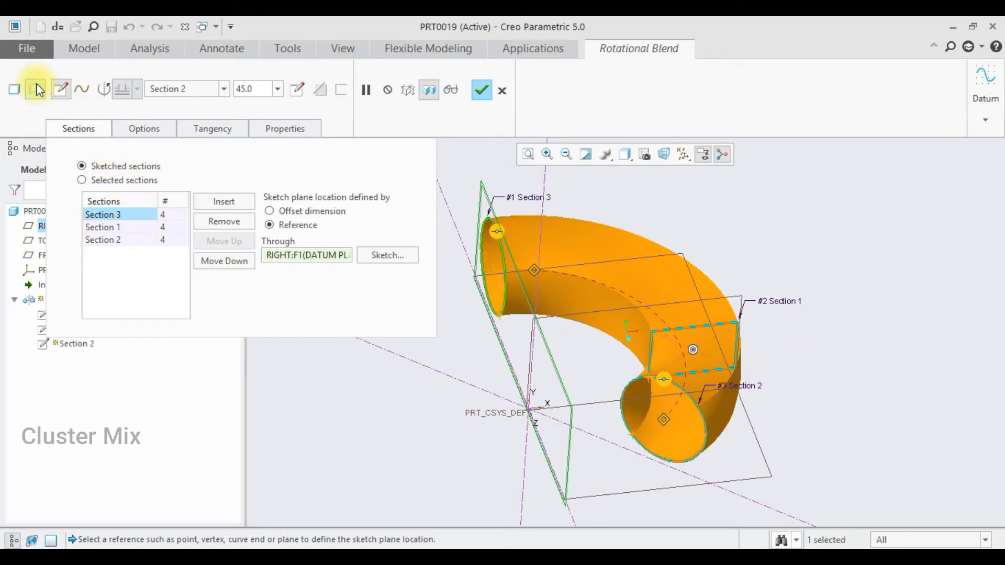
middle_drag(640, 442, 648, 408)
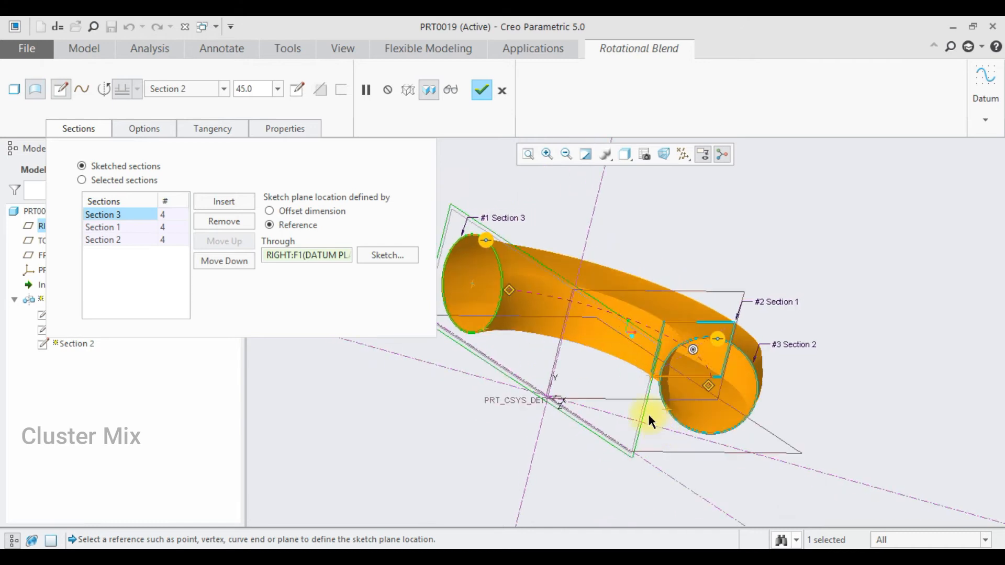
click(145, 132)
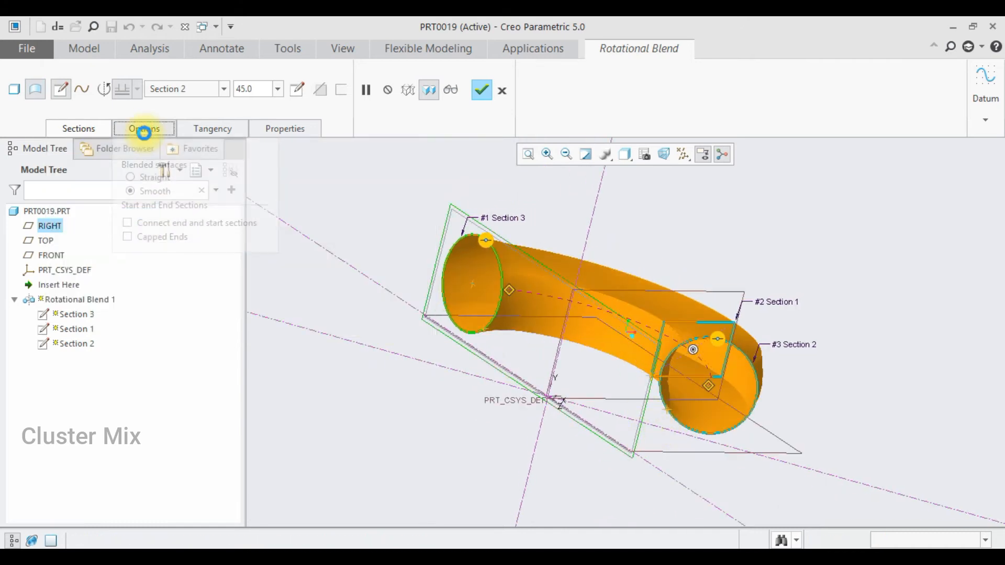
click(128, 238)
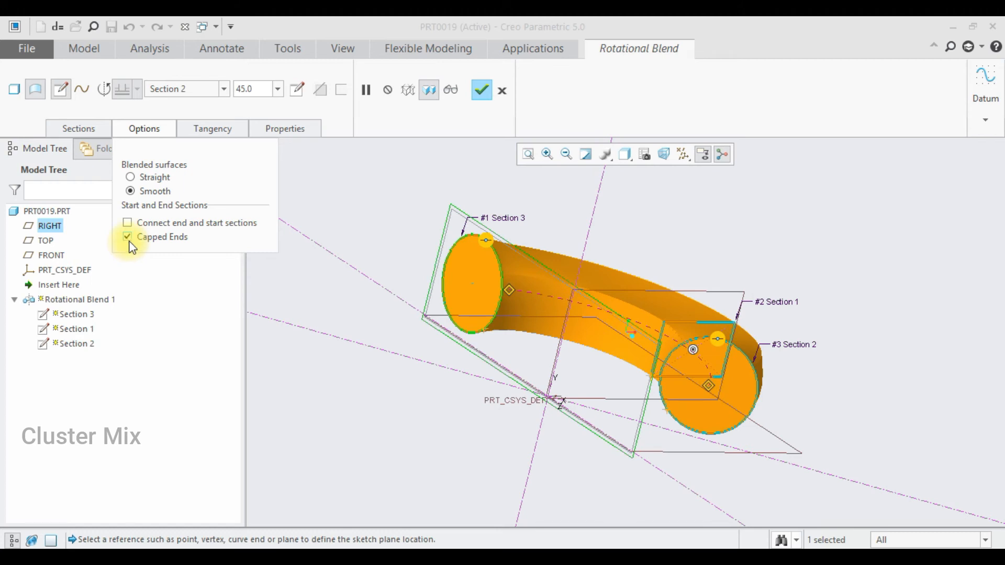
click(128, 237)
click(14, 89)
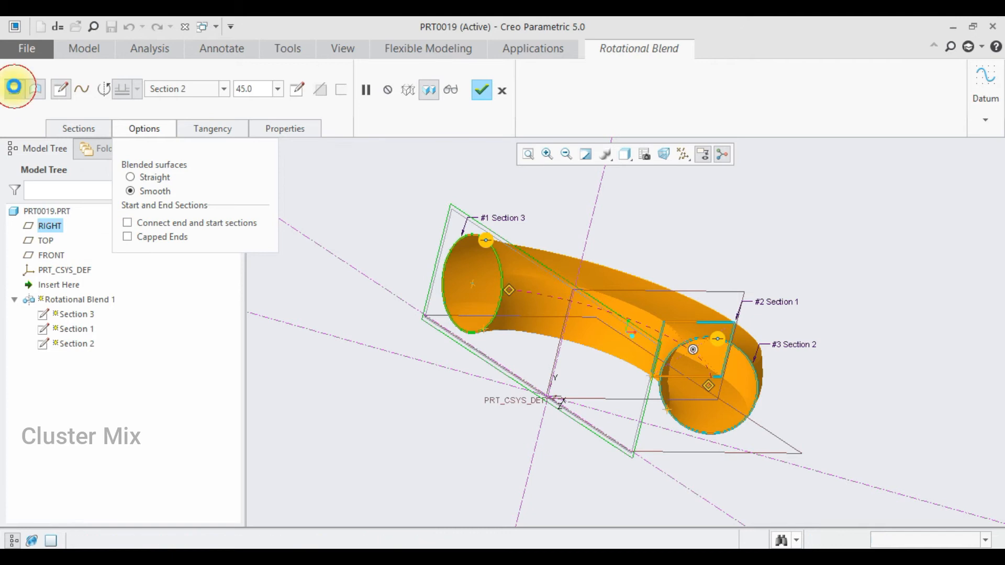
Make the blend a thin feature with a thickness of 10 and change the side on which material is added.
click(342, 90)
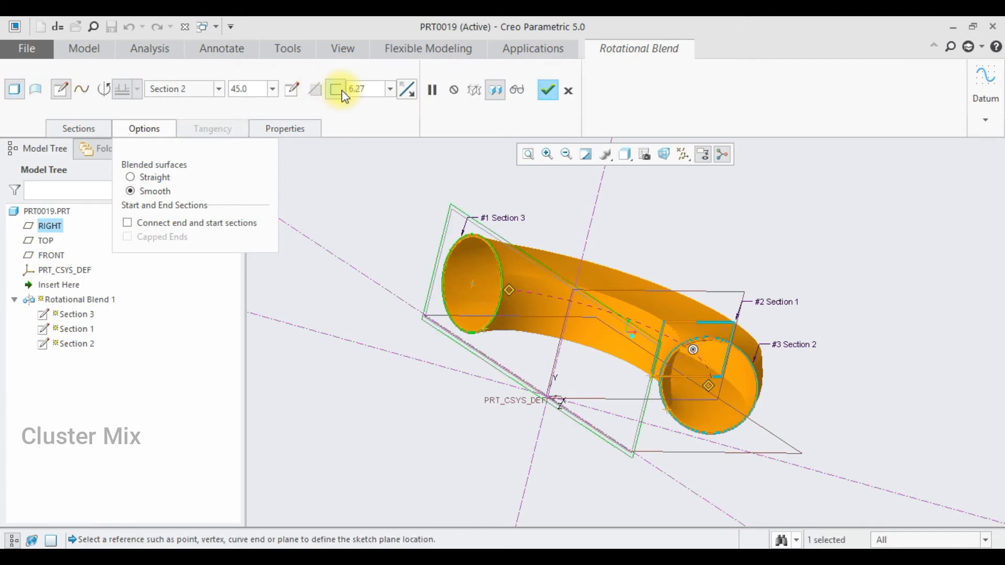
double_click(368, 89)
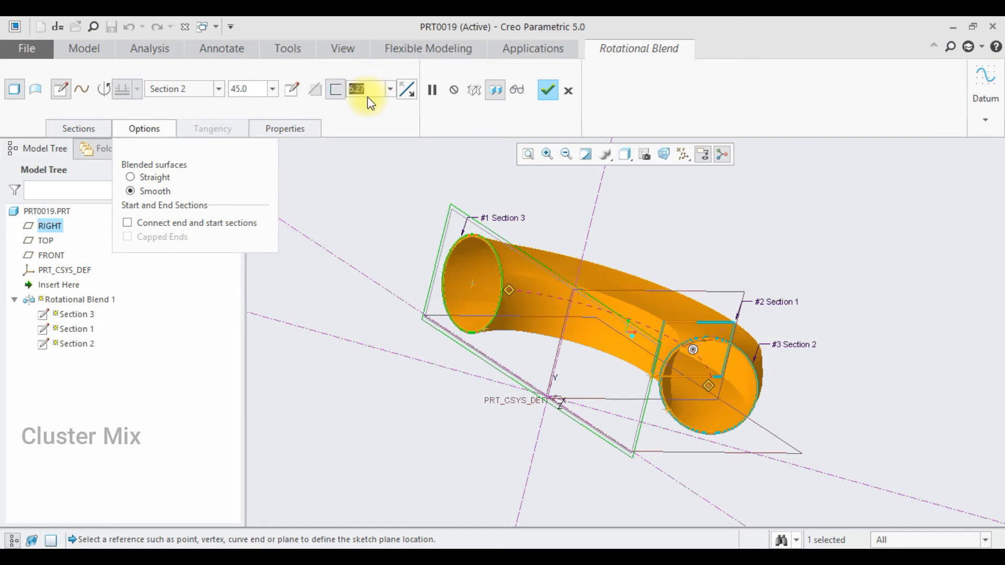
text(10)
key(Return)
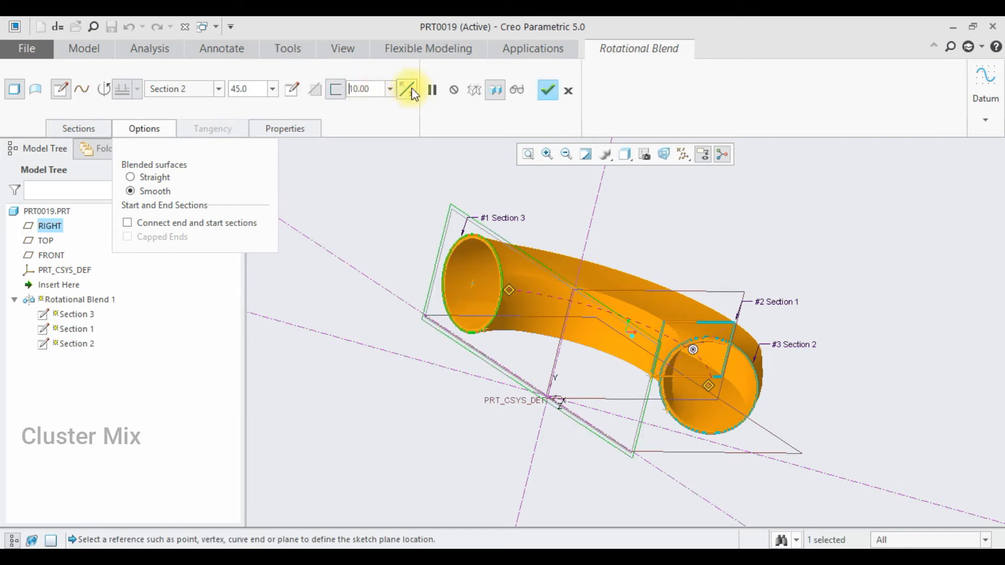
click(412, 90)
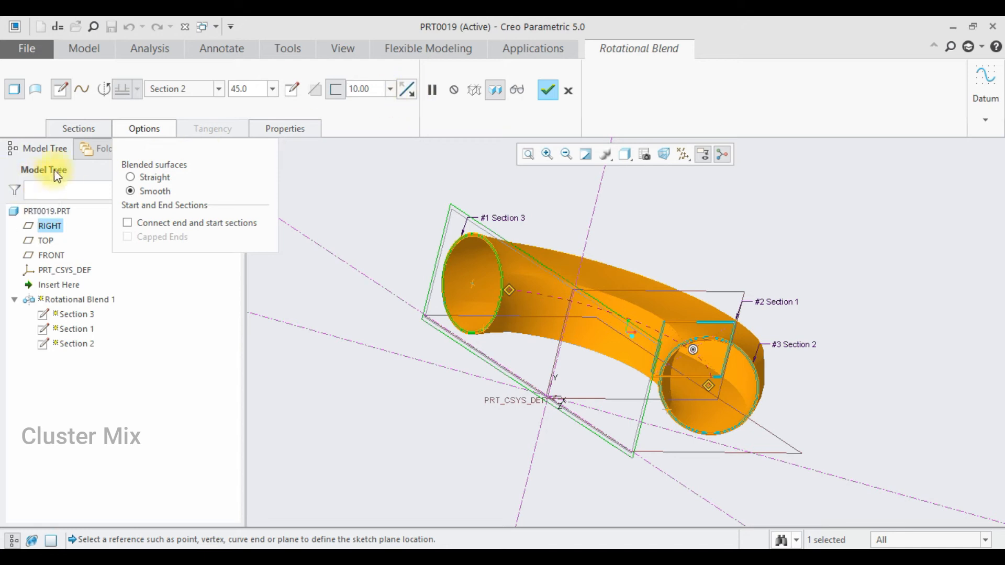
Try Straight blended surfaces between the sections and restore the Smooth option.
click(133, 178)
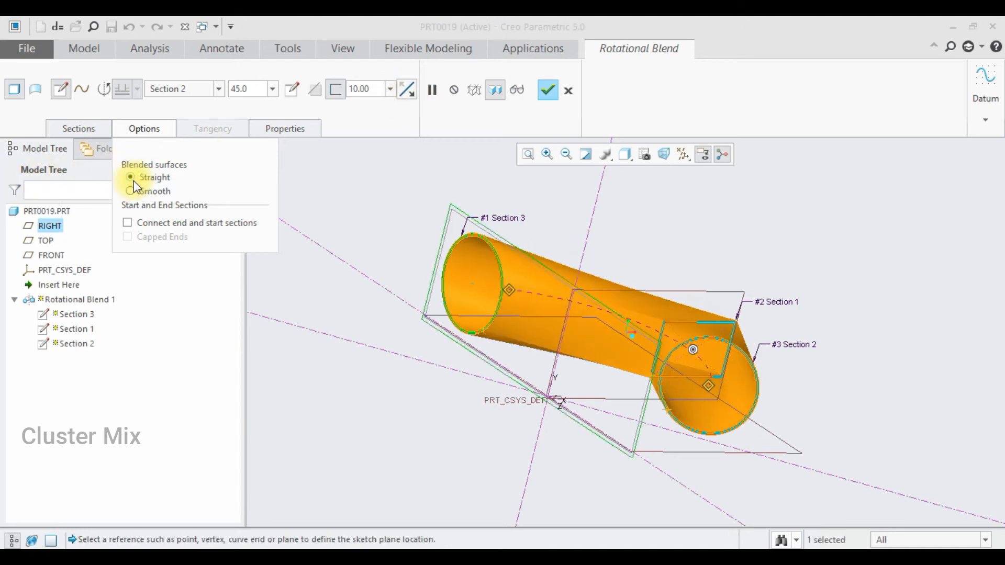
middle_drag(711, 329, 691, 366)
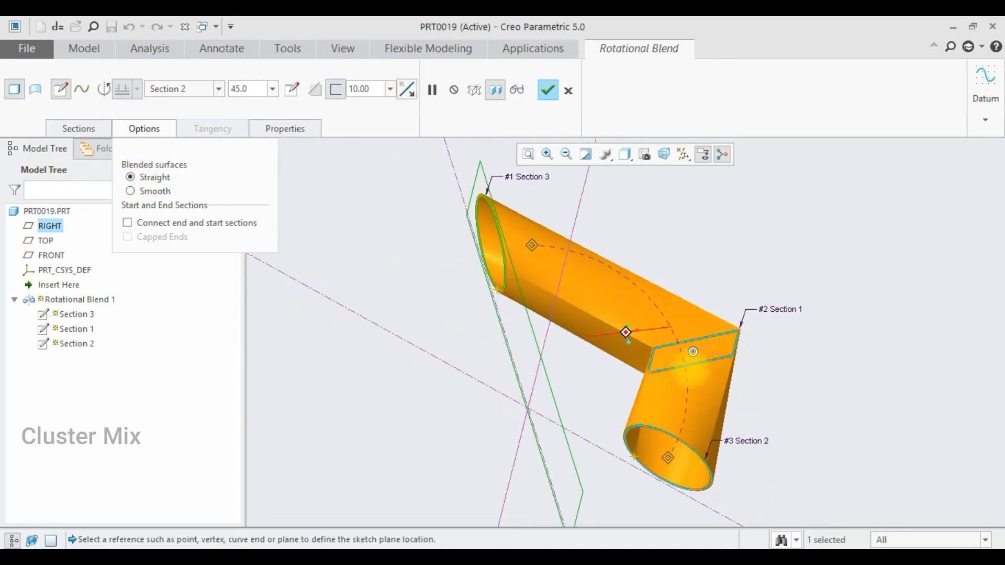
click(129, 191)
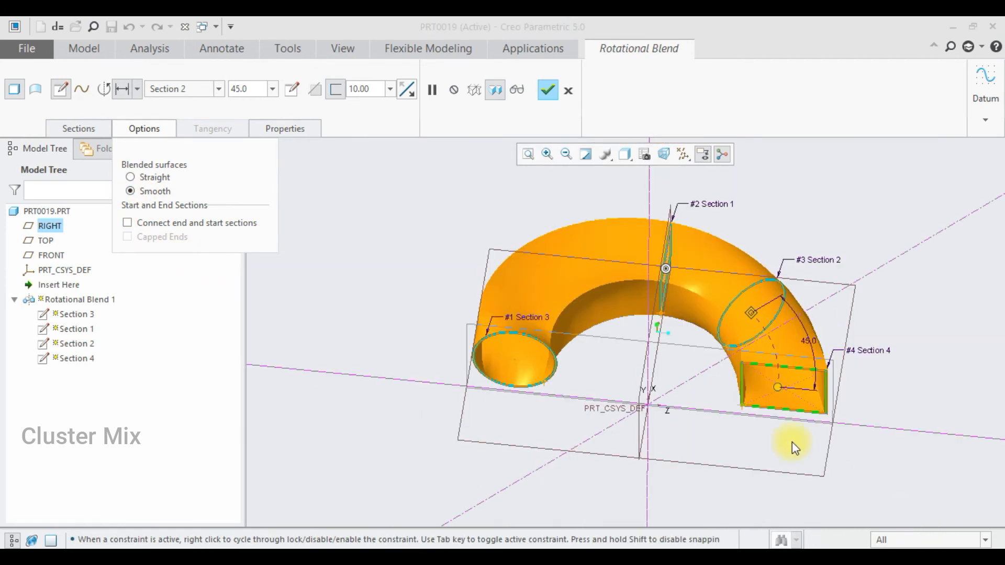
Connect the end and start sections of the four-section blend into a closed ring.
middle_drag(793, 441, 764, 434)
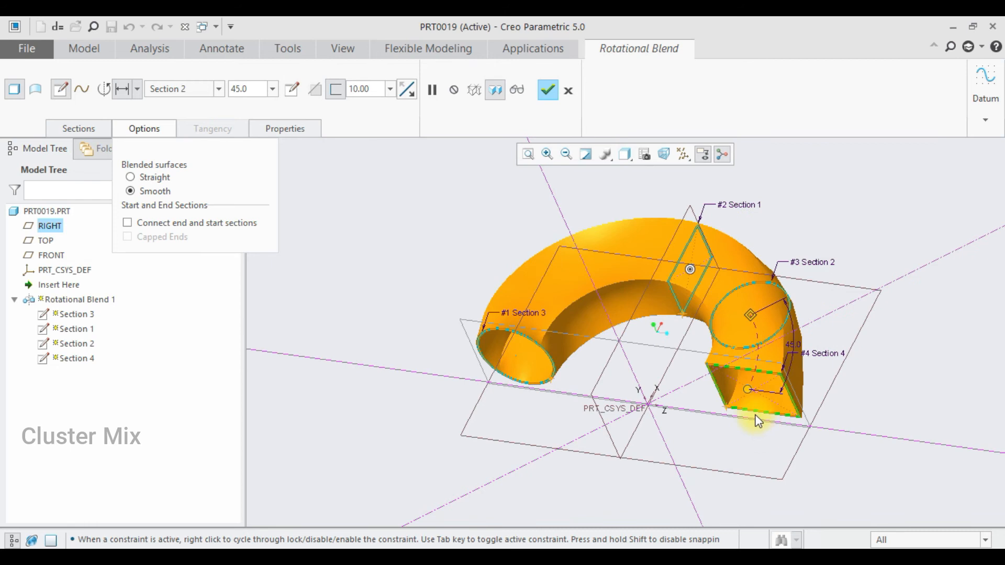
click(126, 224)
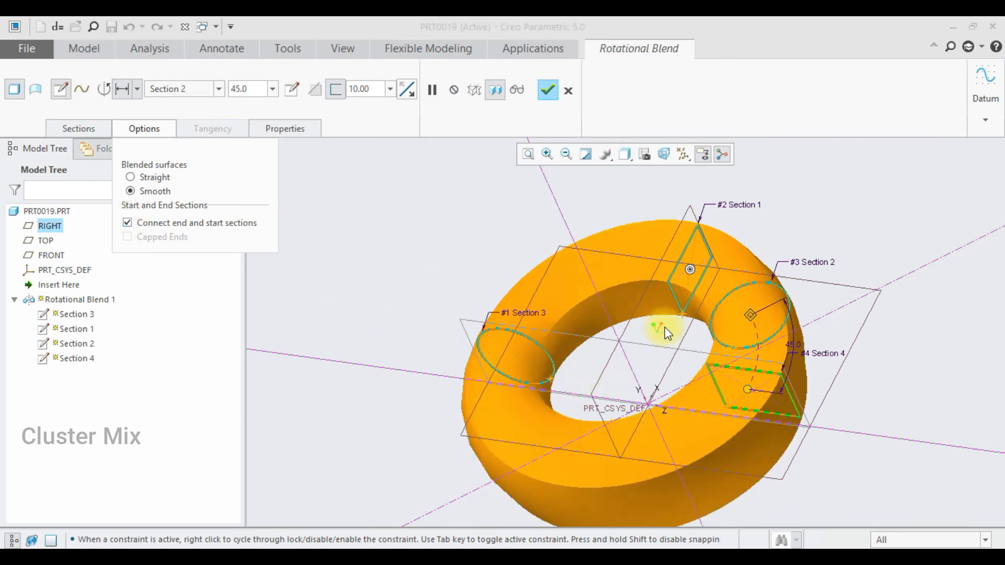
middle_drag(733, 338, 788, 376)
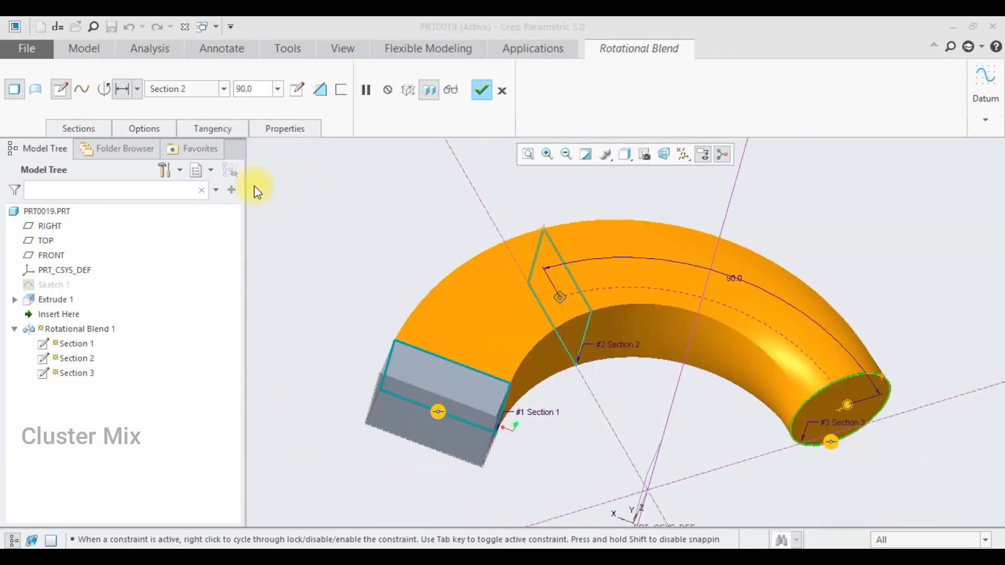
Set the start section's boundary condition to Tangent and assign adjoining Extrude 1 faces to Entity 1 and Entity 2.
click(225, 129)
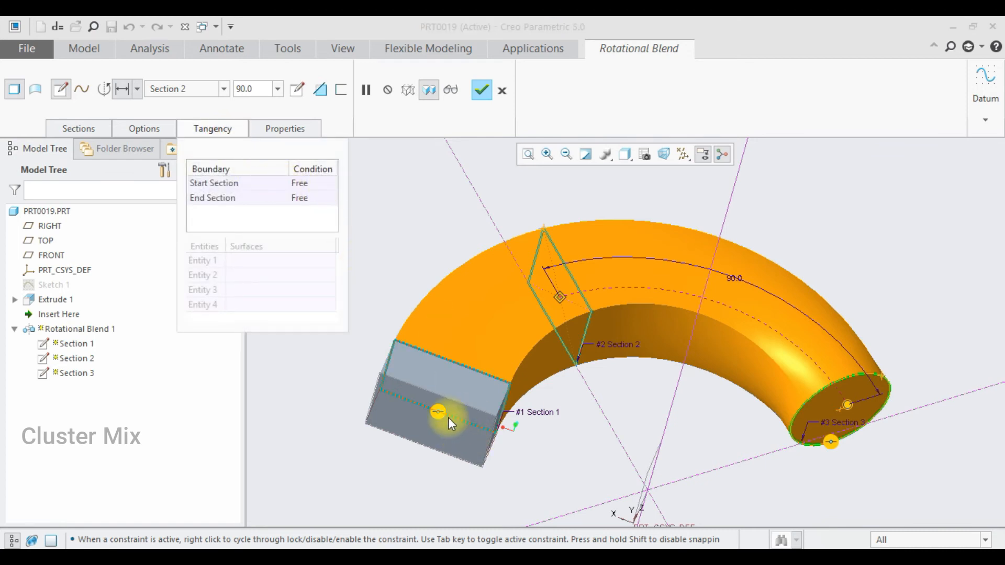
right_click(438, 408)
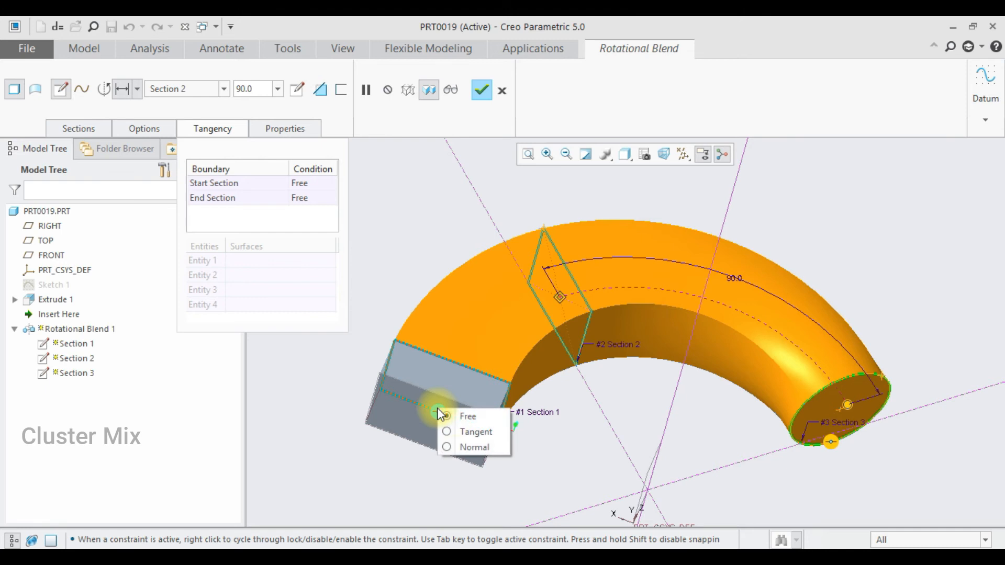
click(474, 432)
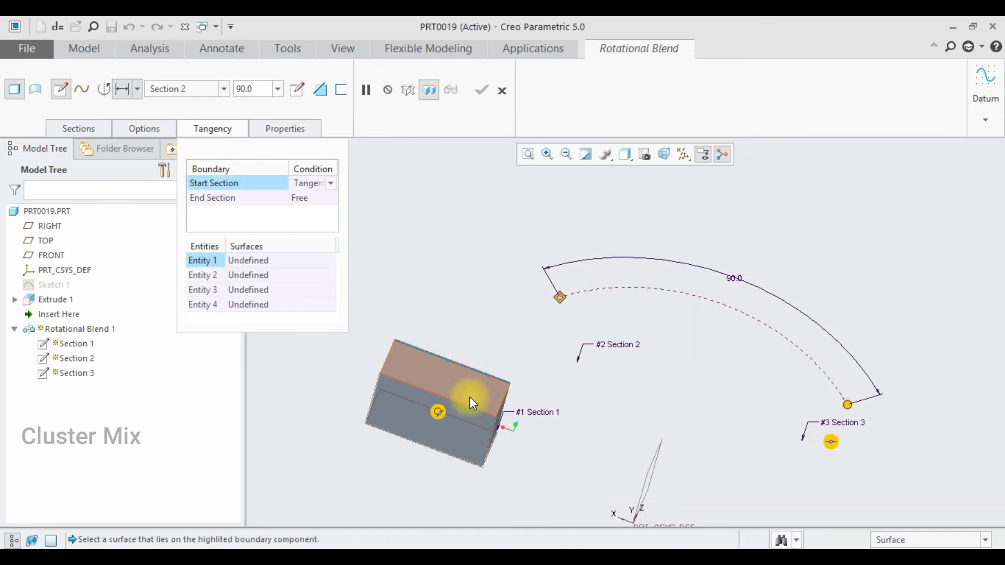
click(466, 381)
middle_drag(515, 419, 502, 413)
click(504, 417)
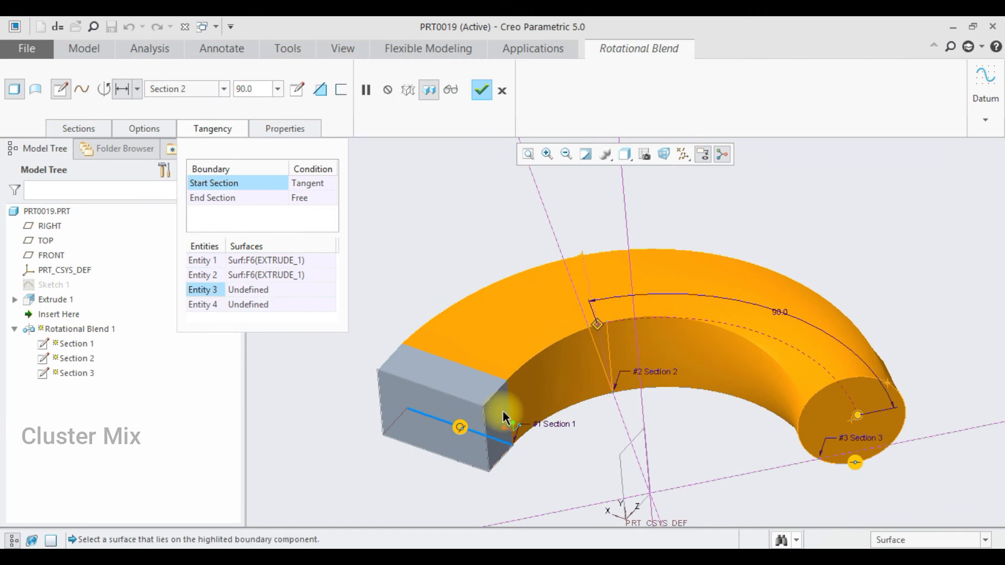
Try to assign another face of Extrude 1 as the tangent surface for Entity 3.
scroll(532, 415, down, 2)
scroll(531, 423, up, 2)
mouse_move(531, 424)
middle_down()
mouse_move(532, 404)
mouse_move(552, 383)
mouse_move(534, 471)
mouse_move(575, 381)
mouse_move(557, 410)
mouse_move(556, 448)
mouse_move(587, 444)
mouse_move(489, 444)
middle_up()
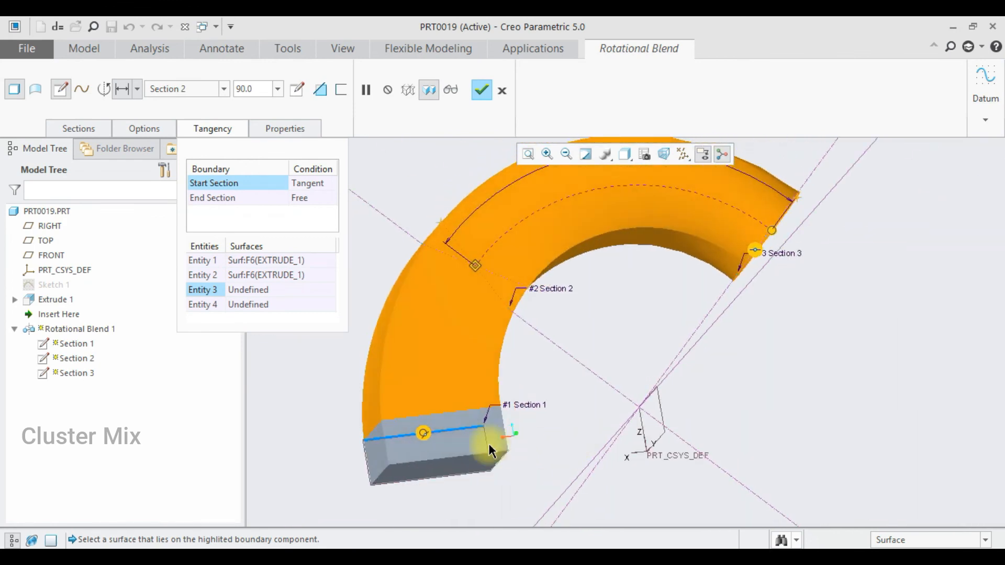
click(378, 447)
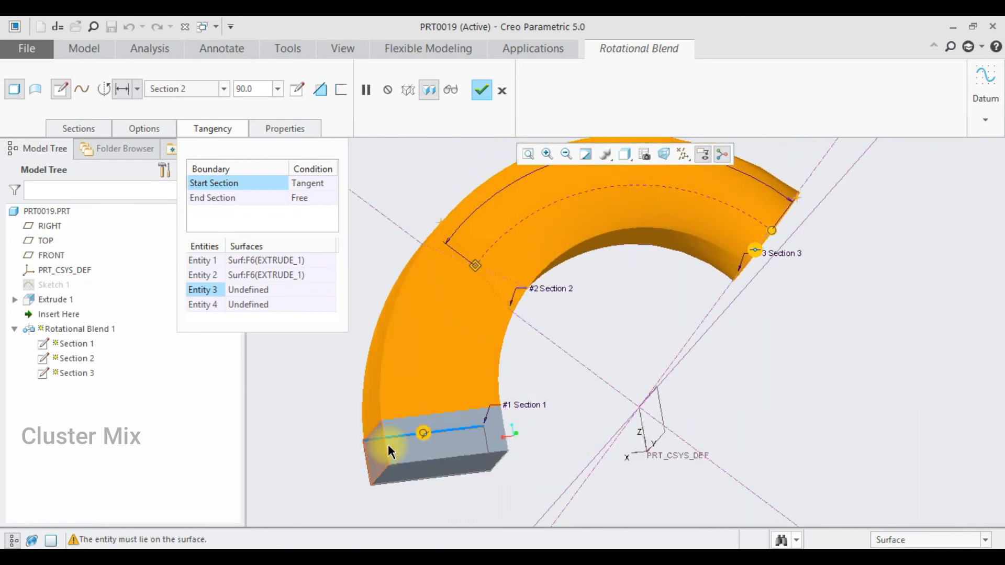
mouse_move(444, 434)
middle_down()
mouse_move(433, 428)
mouse_move(413, 448)
mouse_move(438, 422)
mouse_move(425, 438)
middle_up()
Set the boundary condition of the circular end section to Normal.
mouse_move(721, 436)
middle_down()
mouse_move(732, 394)
mouse_move(727, 410)
middle_up()
click(843, 353)
click(838, 388)
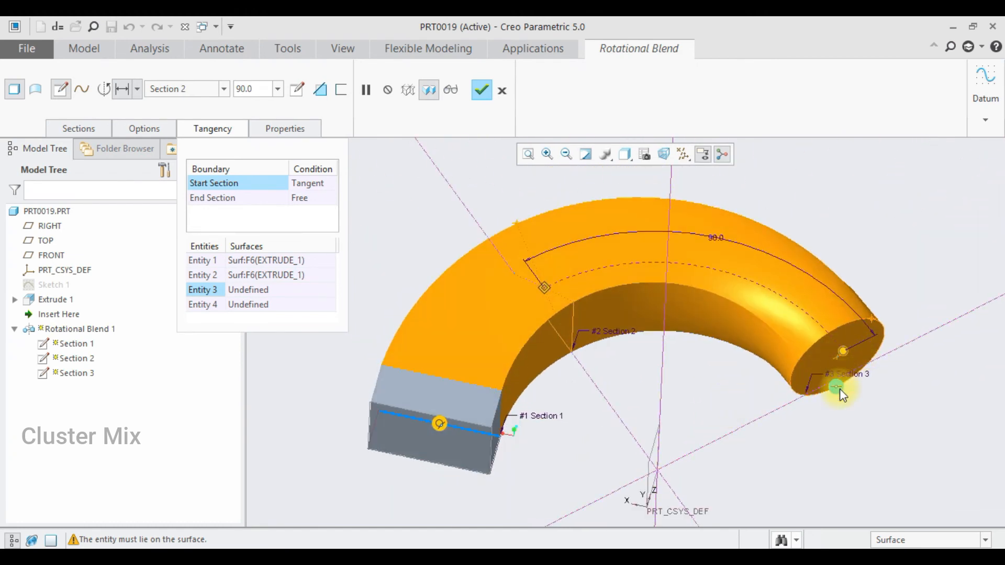
drag(837, 388, 836, 389)
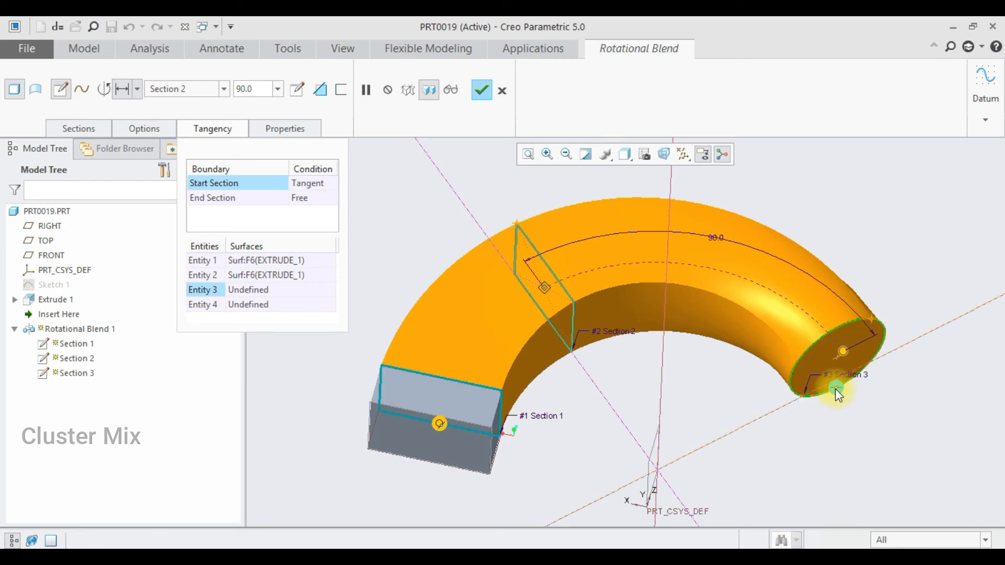
right_click(836, 389)
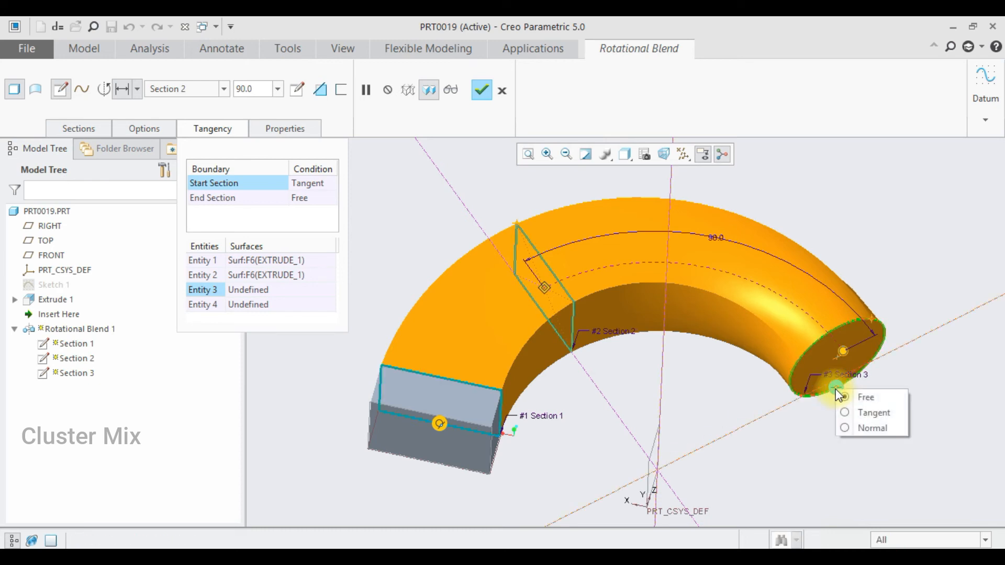
click(848, 428)
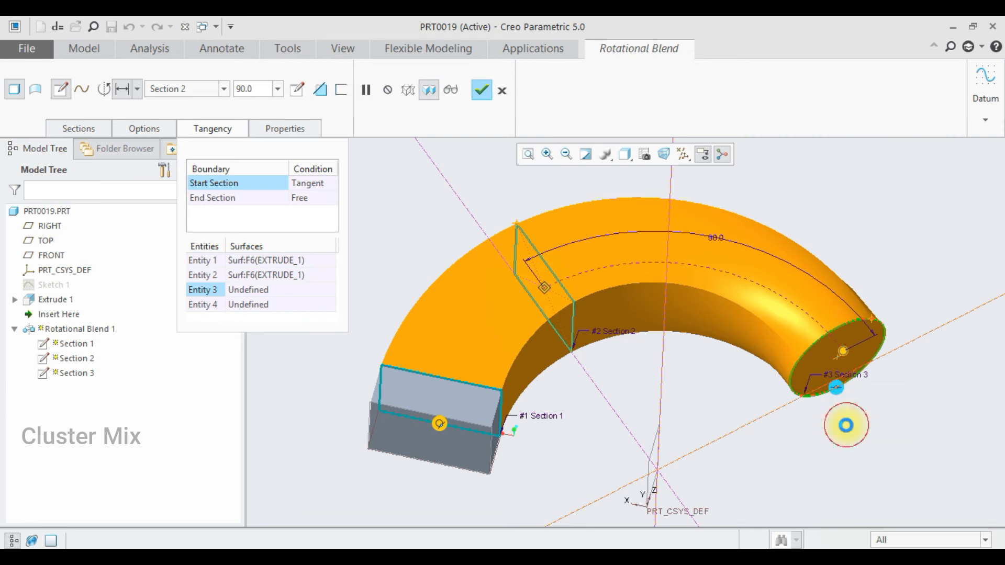
middle_drag(770, 314, 754, 338)
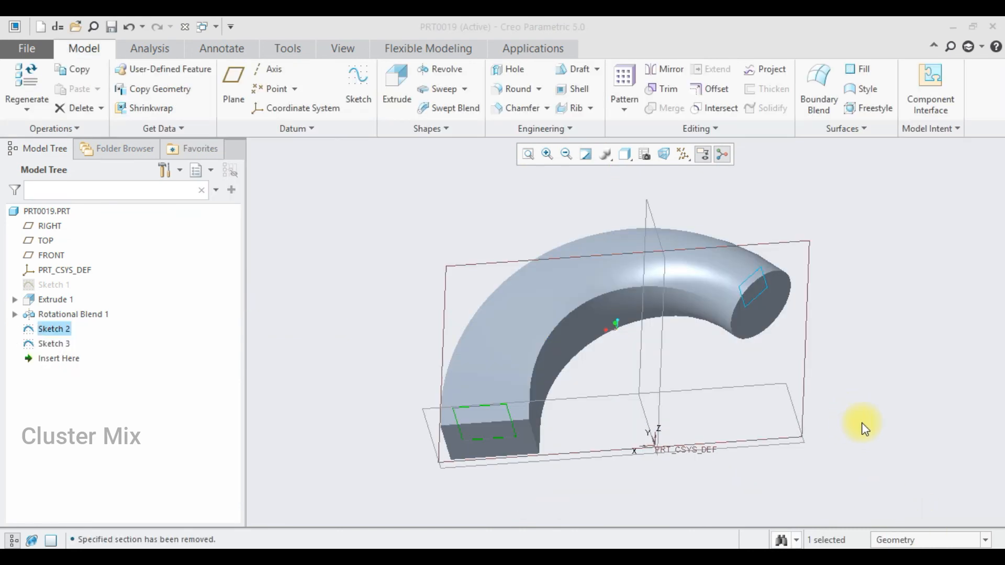
Start a new rotational blend using selected sections and pick the Sketch 2 rectangle on the rectangular end face as Section 1.
middle_drag(864, 402, 862, 375)
key(ctrl+d)
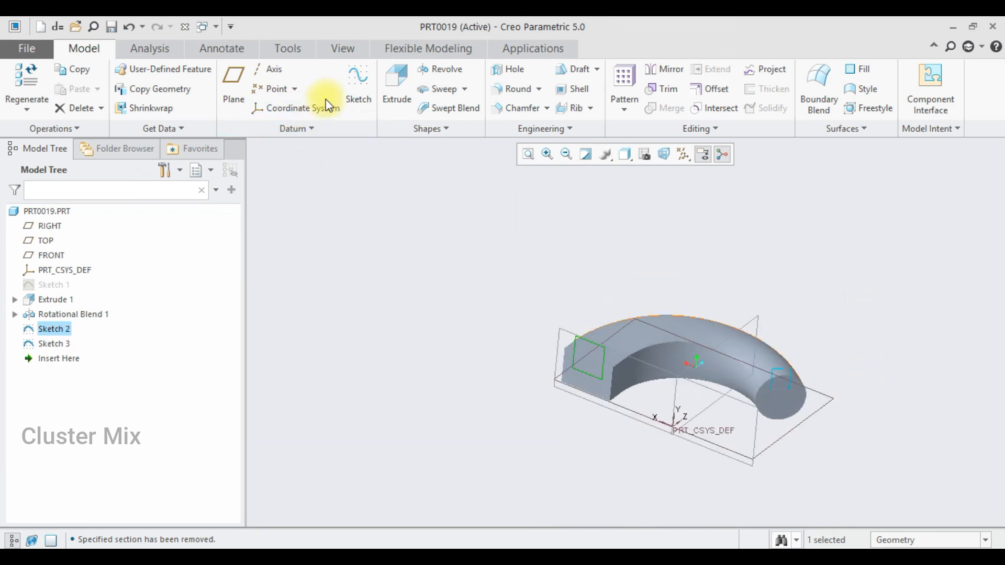
click(417, 131)
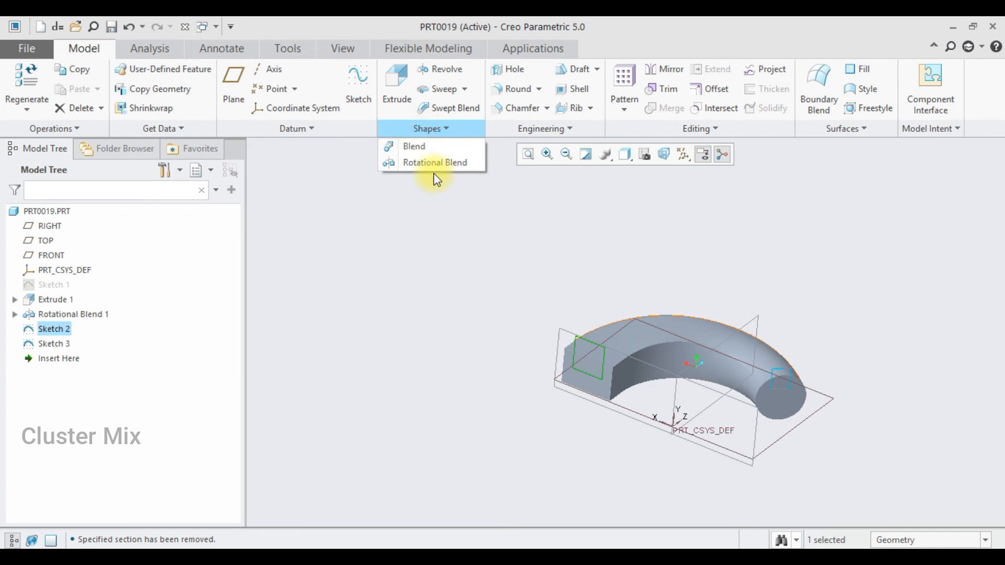
click(435, 163)
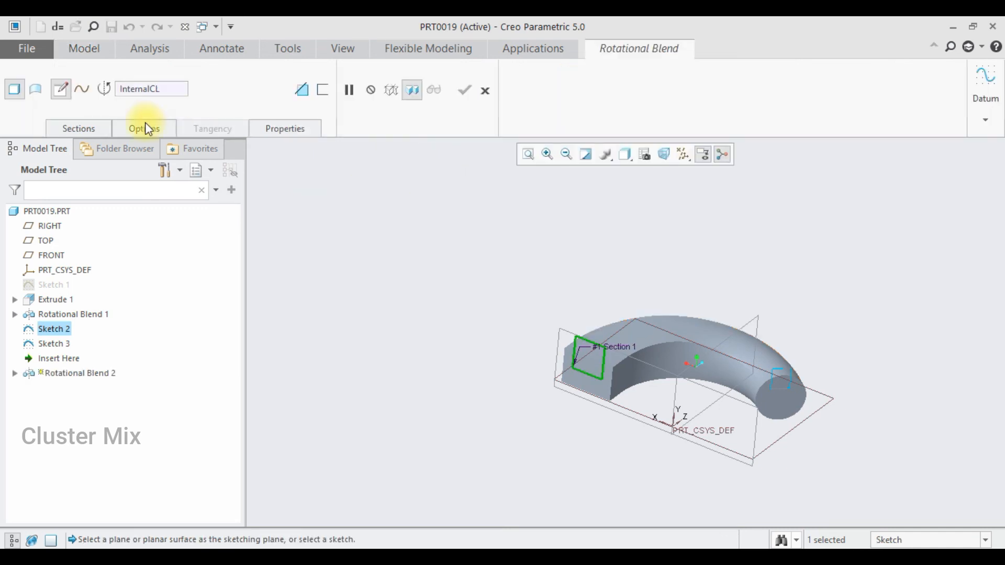
click(94, 88)
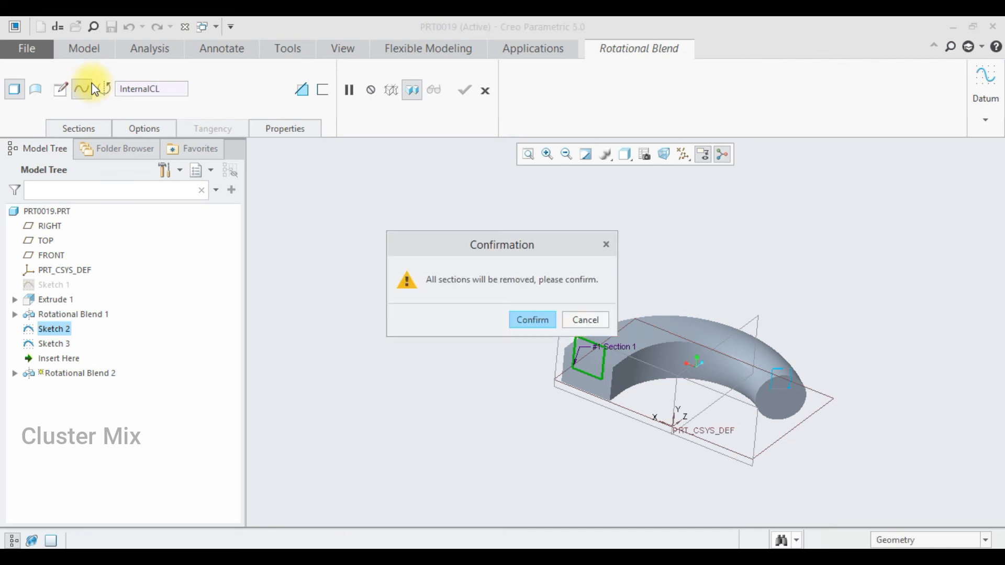
click(532, 320)
scroll(602, 352, down, 3)
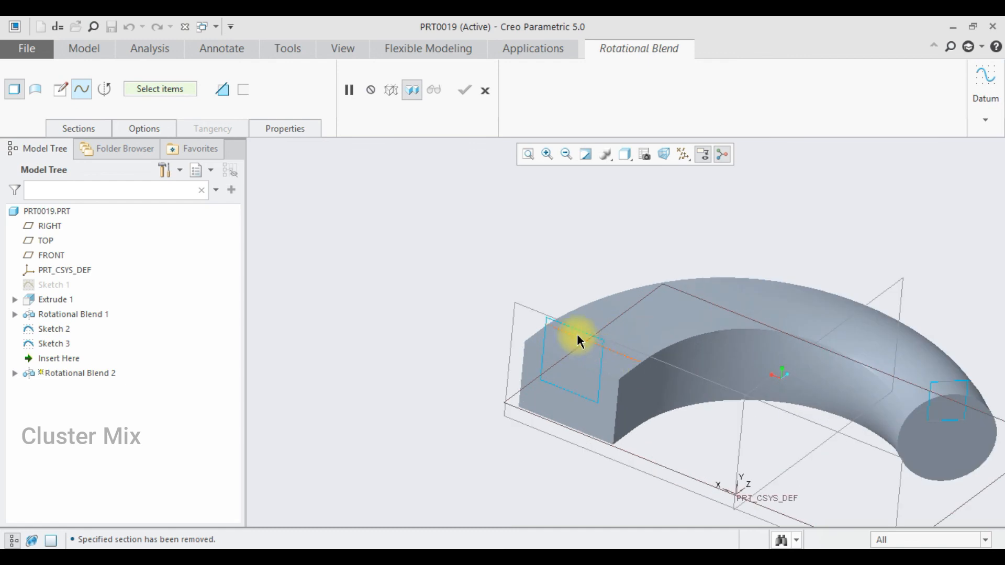
click(561, 322)
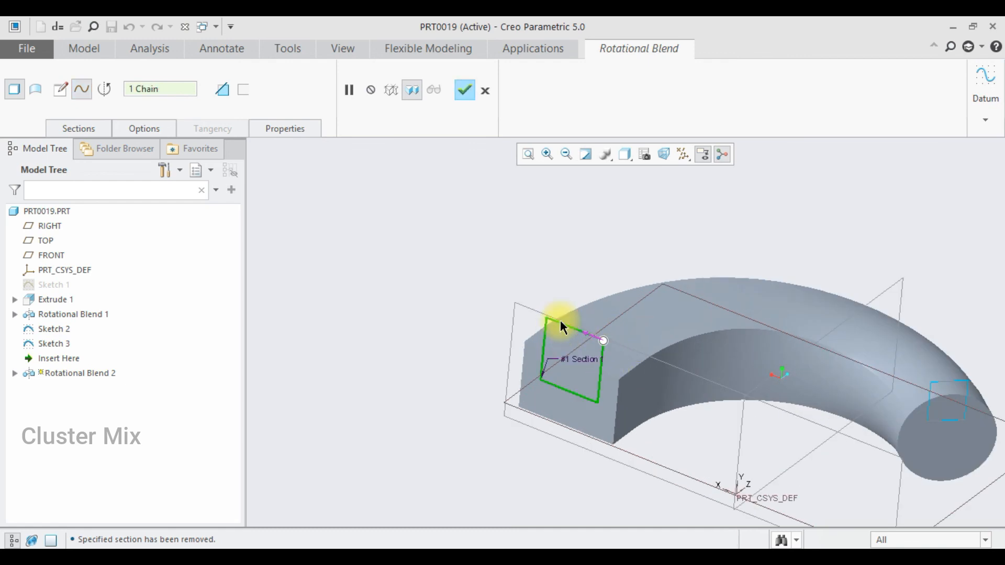
Add the Sketch 3 rectangle on the circular end as Section 2 and move its start point to the corner matching Section 1.
click(83, 129)
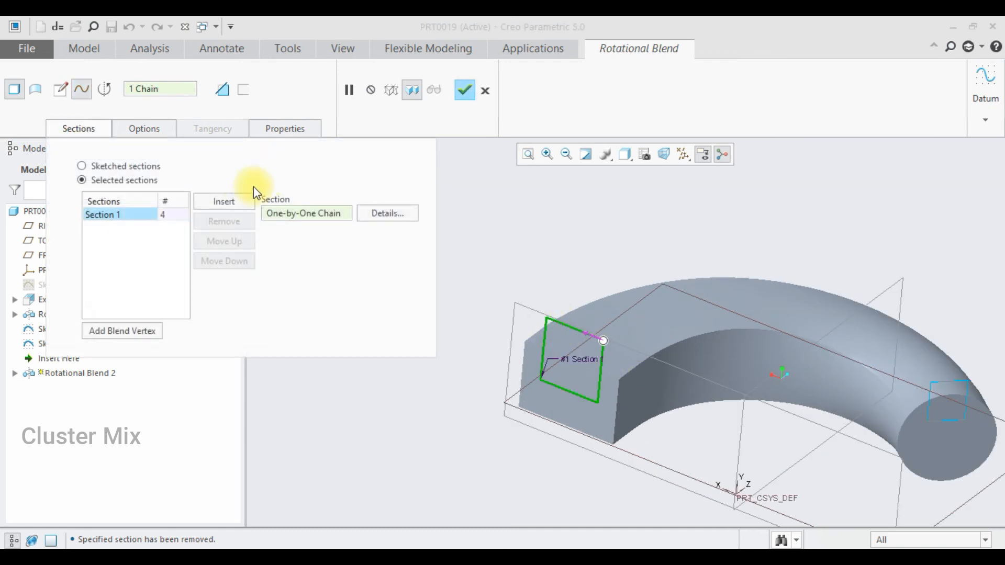
click(235, 201)
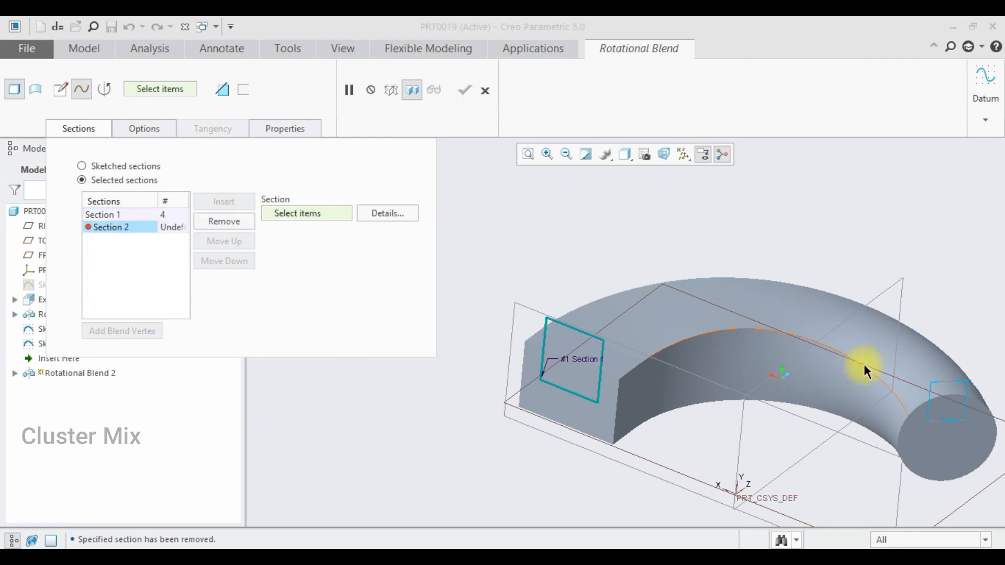
click(954, 380)
middle_drag(890, 377, 908, 404)
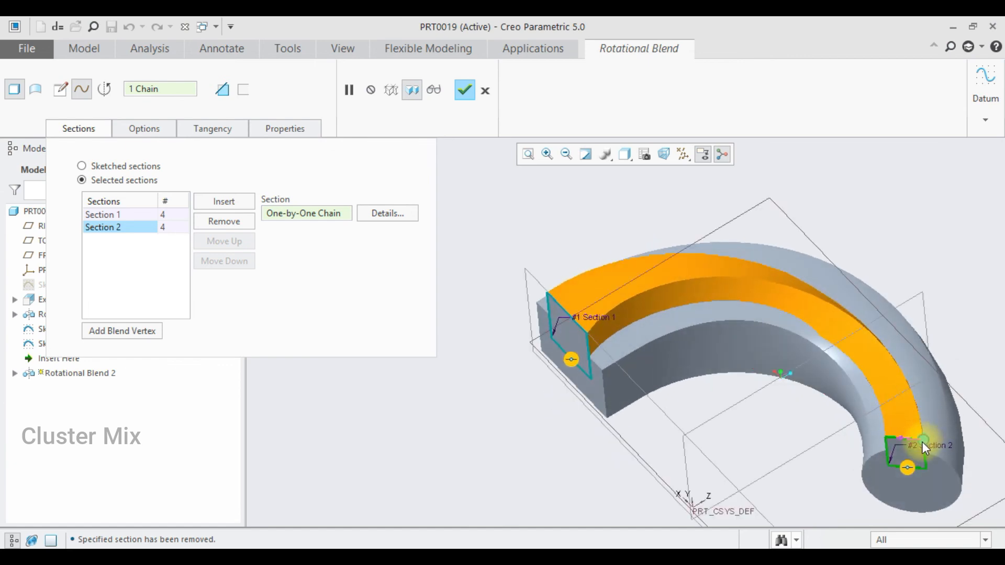
drag(924, 444, 884, 446)
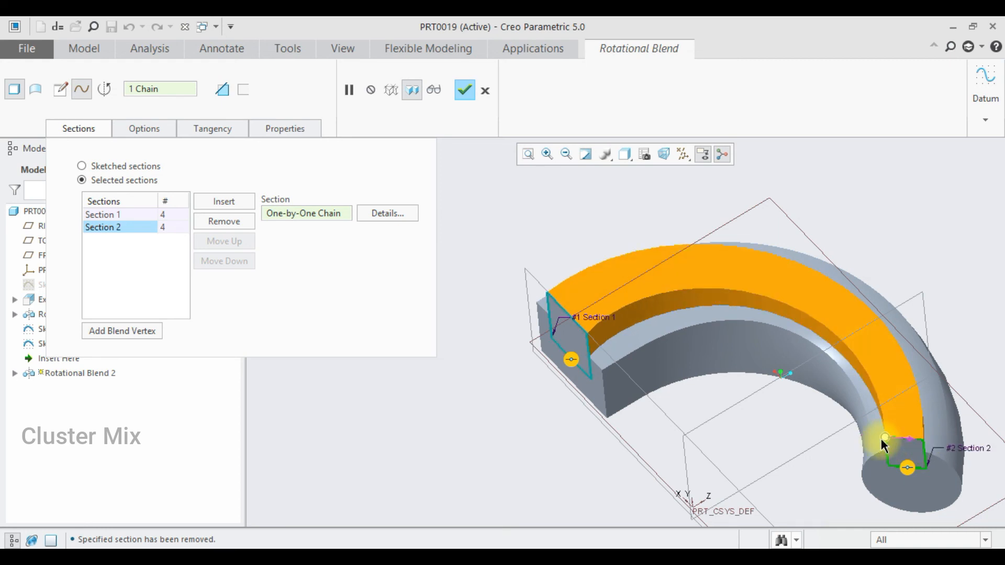
Set the rotational blend to remove material so it cuts a channel along the curved body.
middle_drag(880, 439, 901, 442)
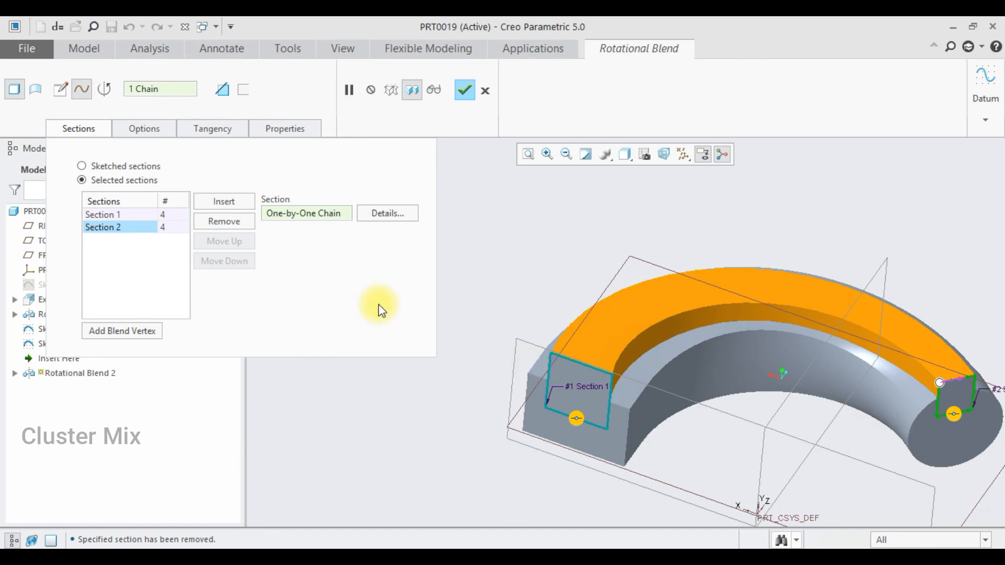
click(222, 90)
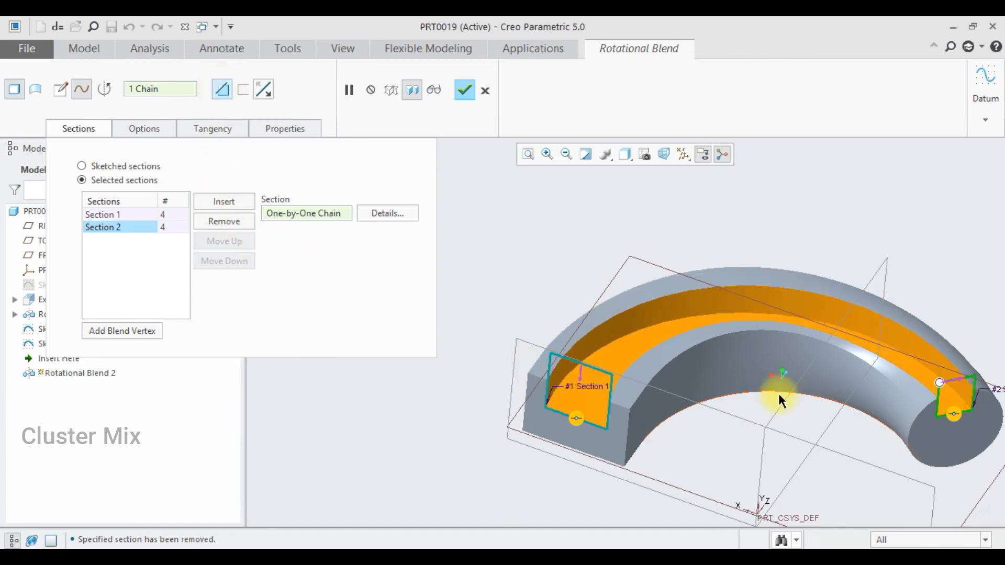
mouse_move(779, 397)
middle_down()
mouse_move(788, 442)
mouse_move(778, 402)
middle_up()
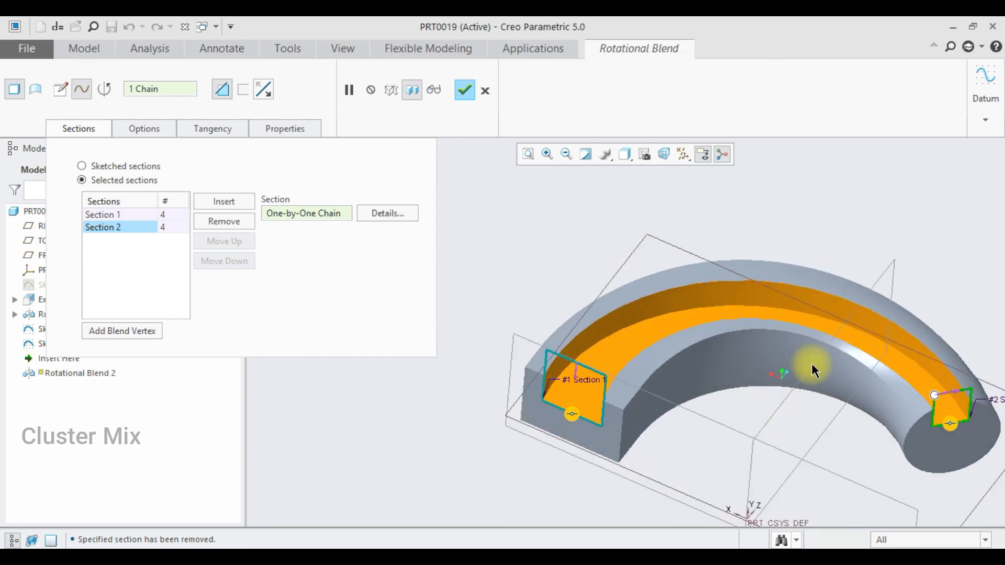
scroll(812, 367, up, 4)
scroll(815, 372, down, 4)
middle_drag(814, 372, 800, 394)
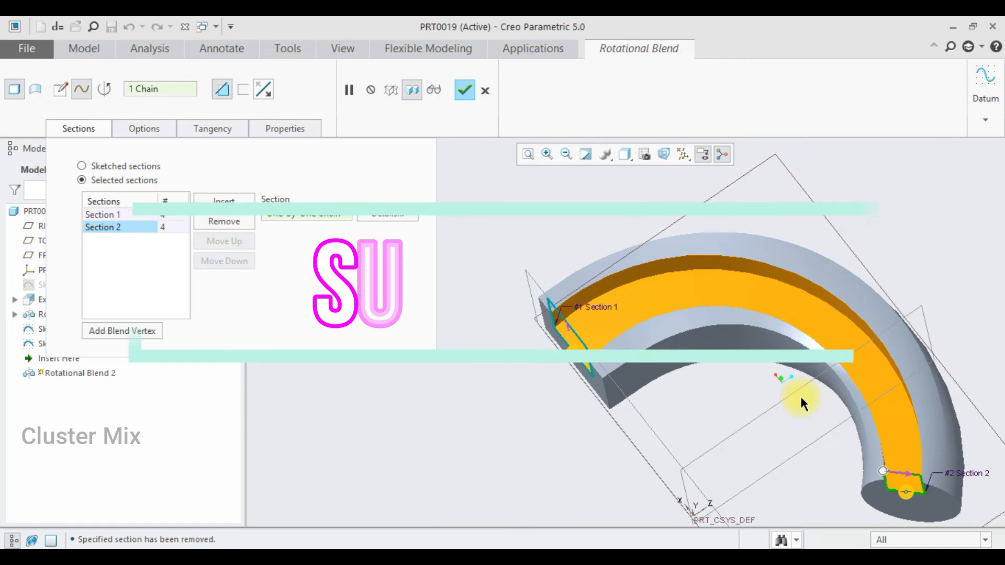